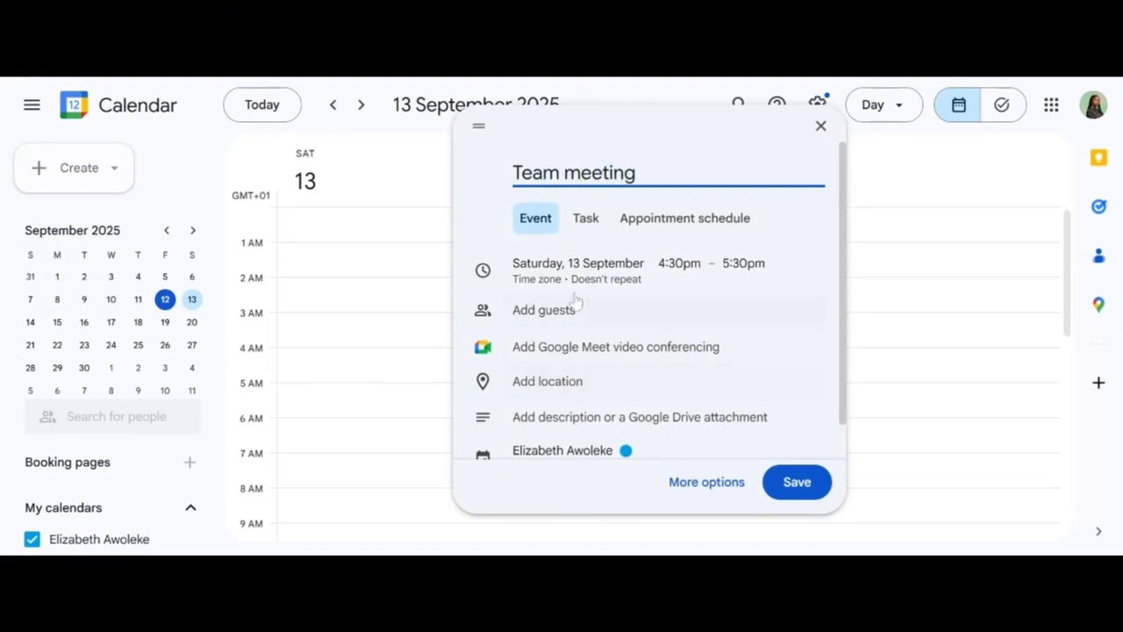
Set the Team meeting's date to Tuesday, 16 September and its start time to 10:00am
click(593, 276)
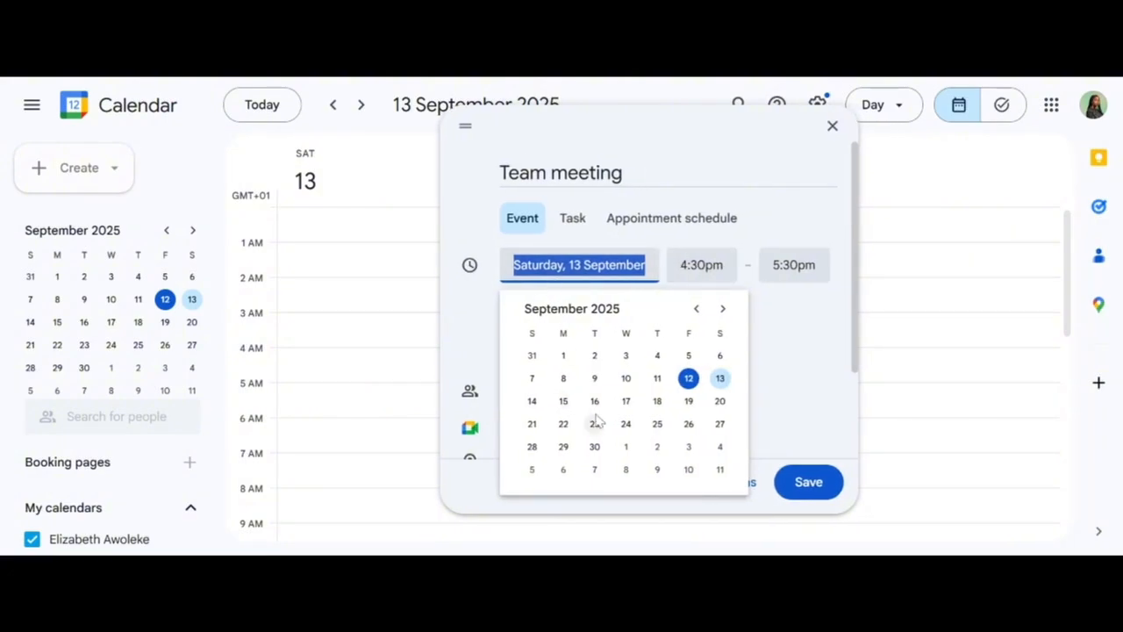
click(594, 401)
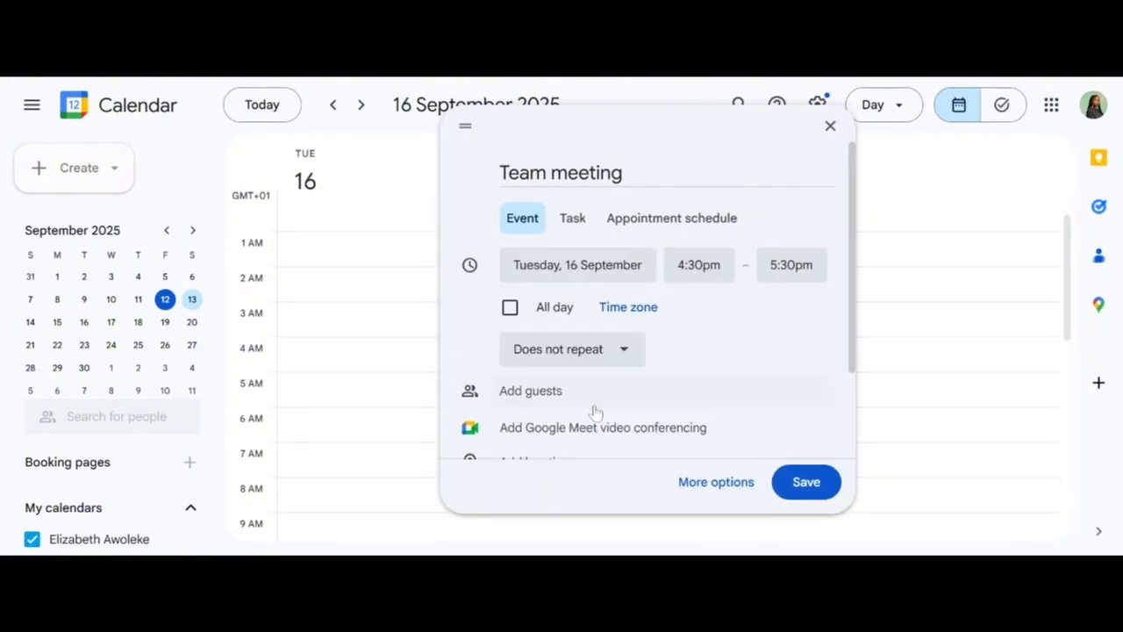
click(701, 265)
scroll(723, 374, up, 12)
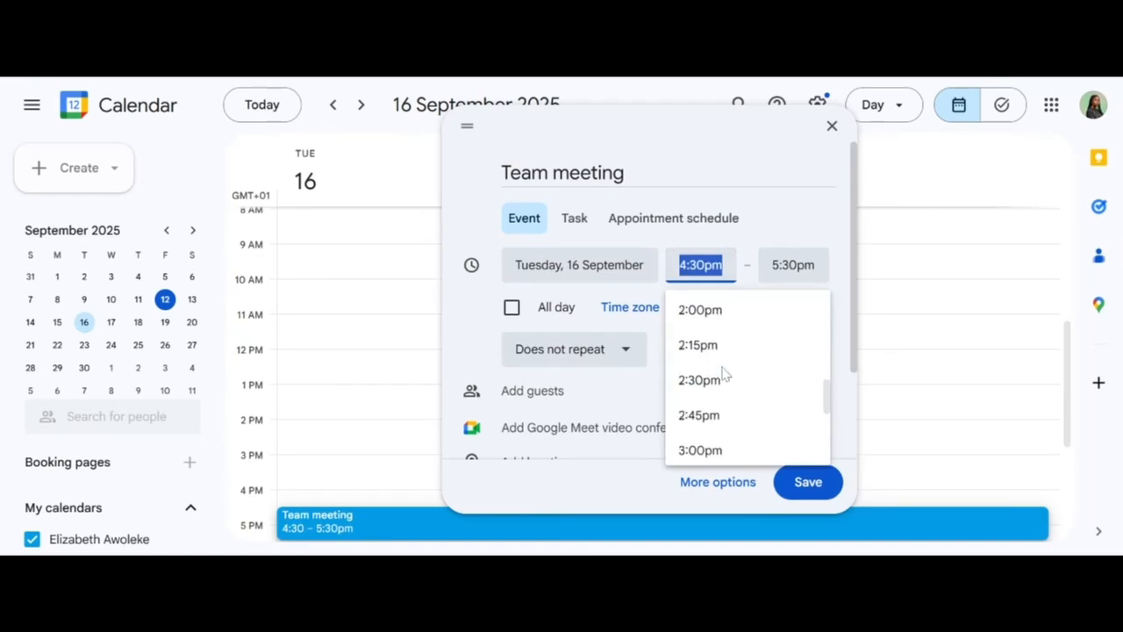
scroll(722, 374, down, 1)
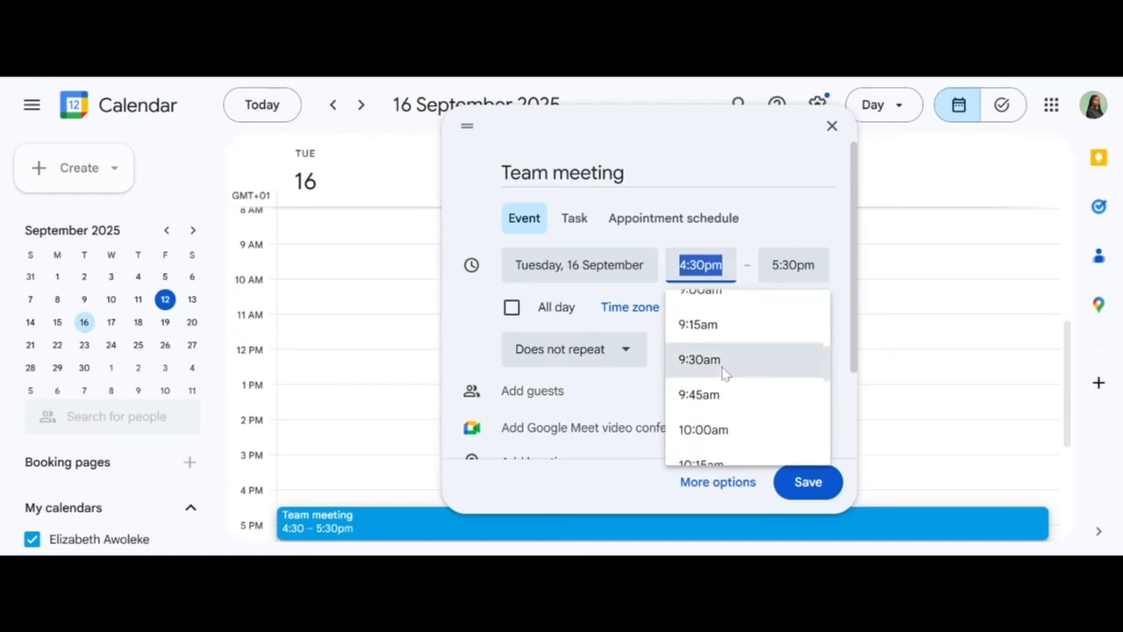
click(715, 429)
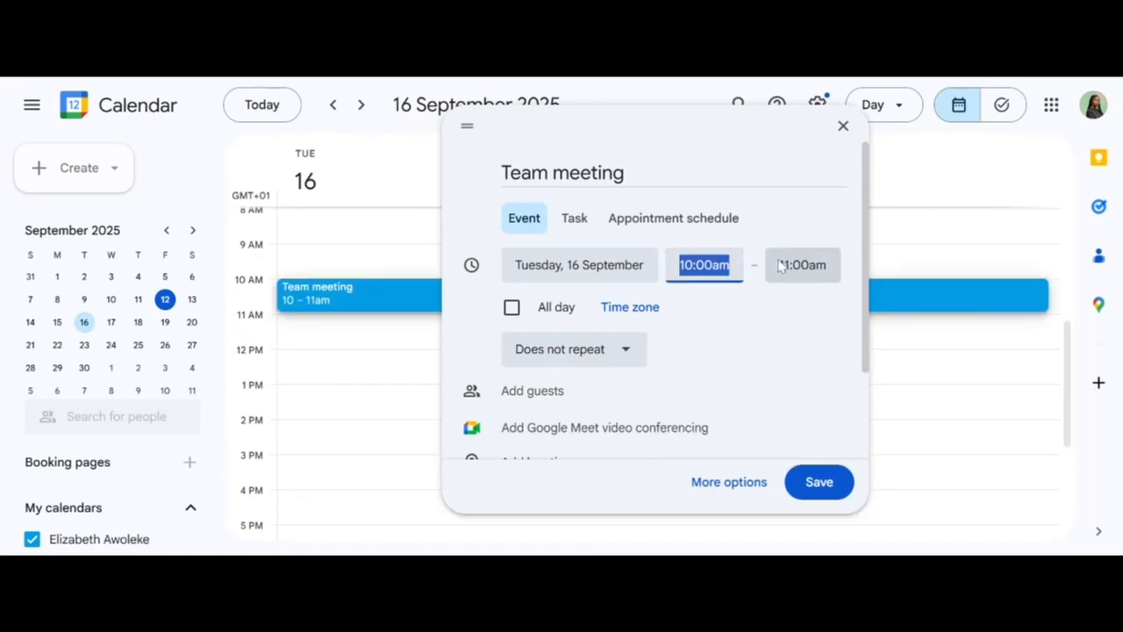
Set the meeting's end time to 10:45am for a 45-minute duration
click(781, 264)
key(Up)
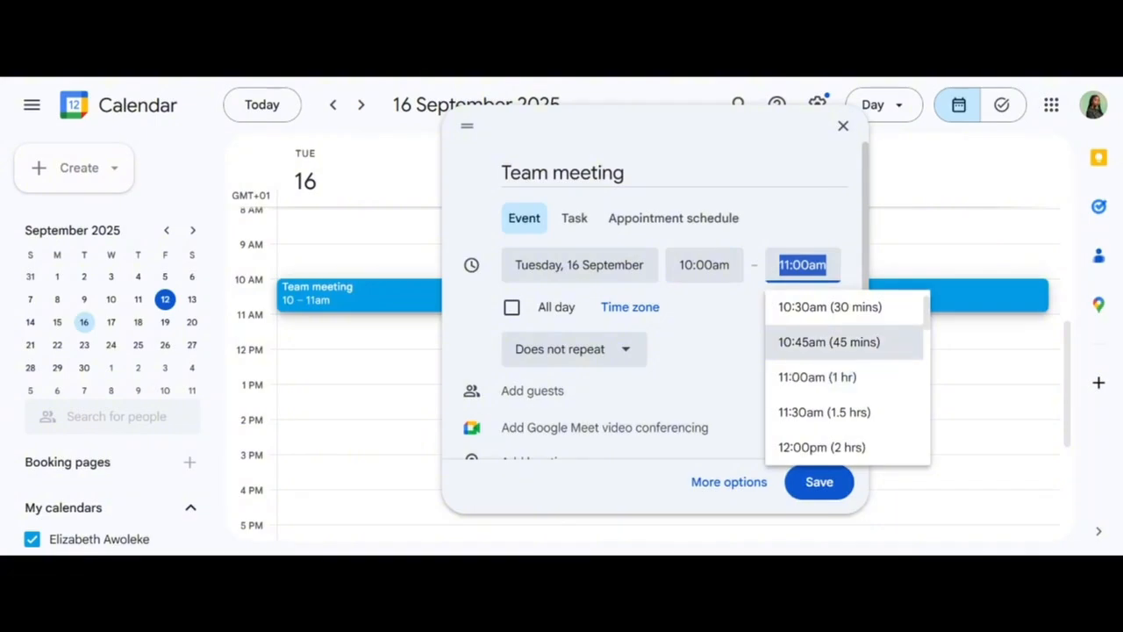
click(843, 340)
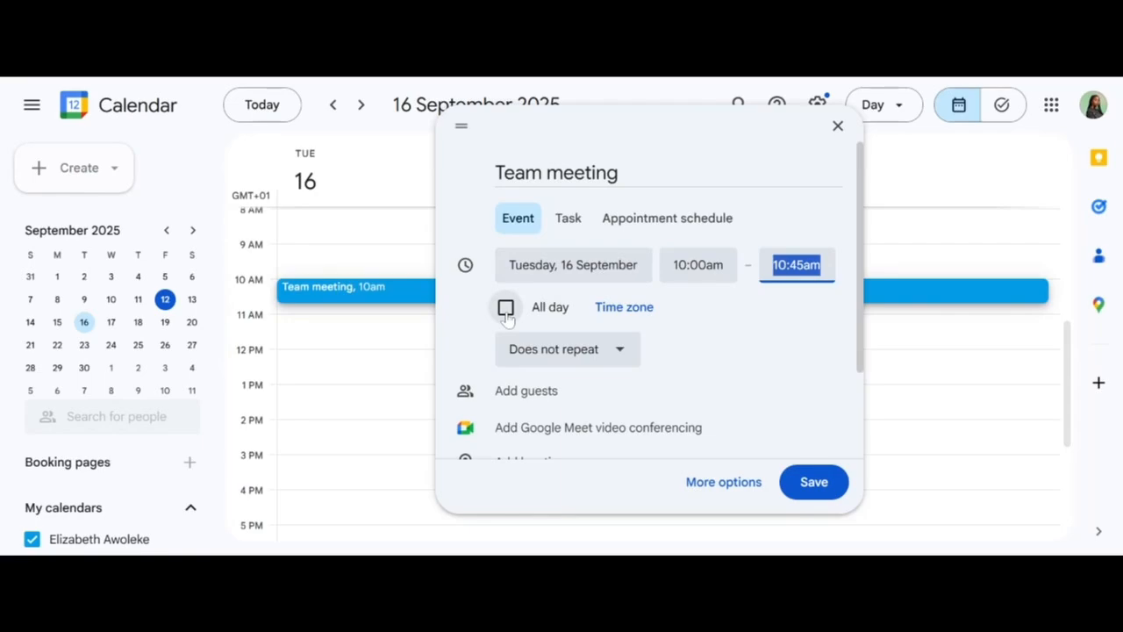
Set the Team meeting to repeat daily, leaving the all-day option off
click(506, 308)
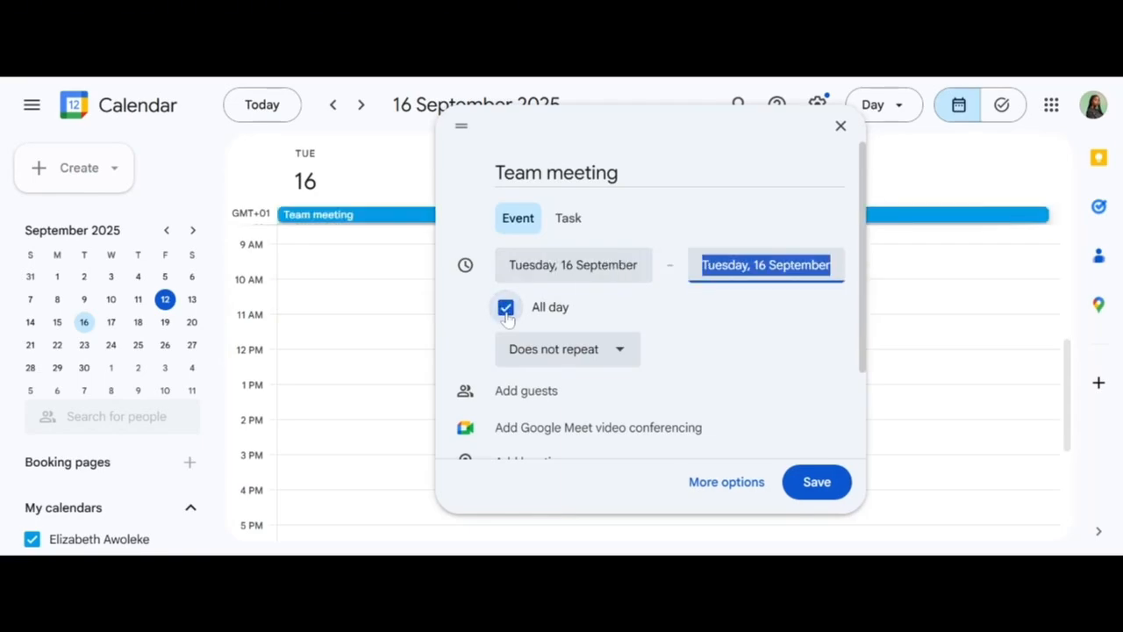
click(506, 309)
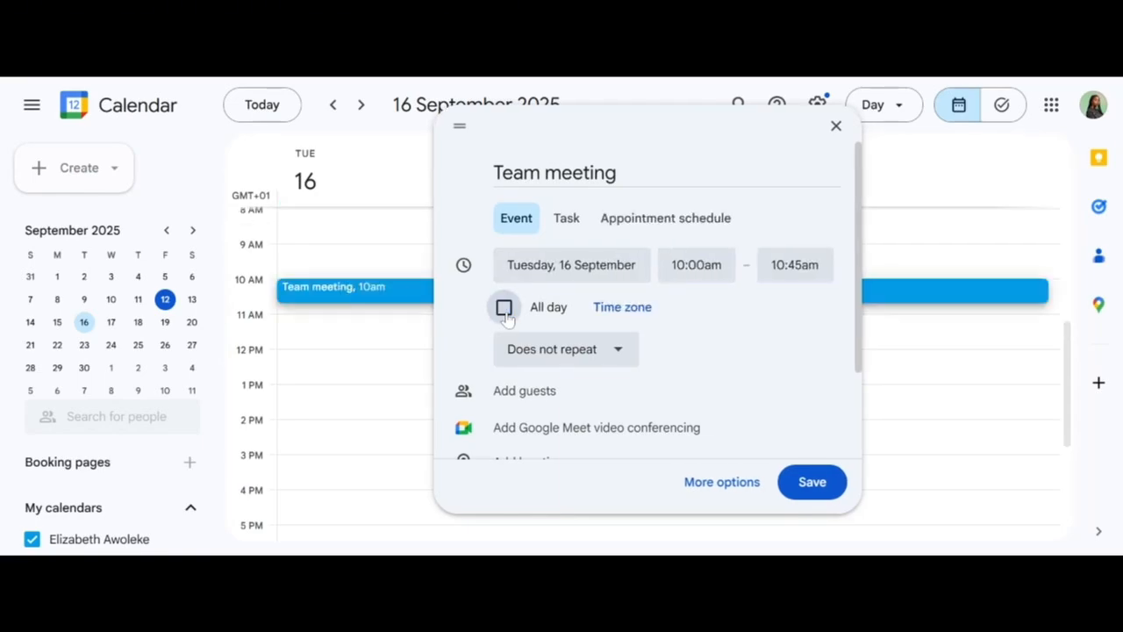
click(581, 351)
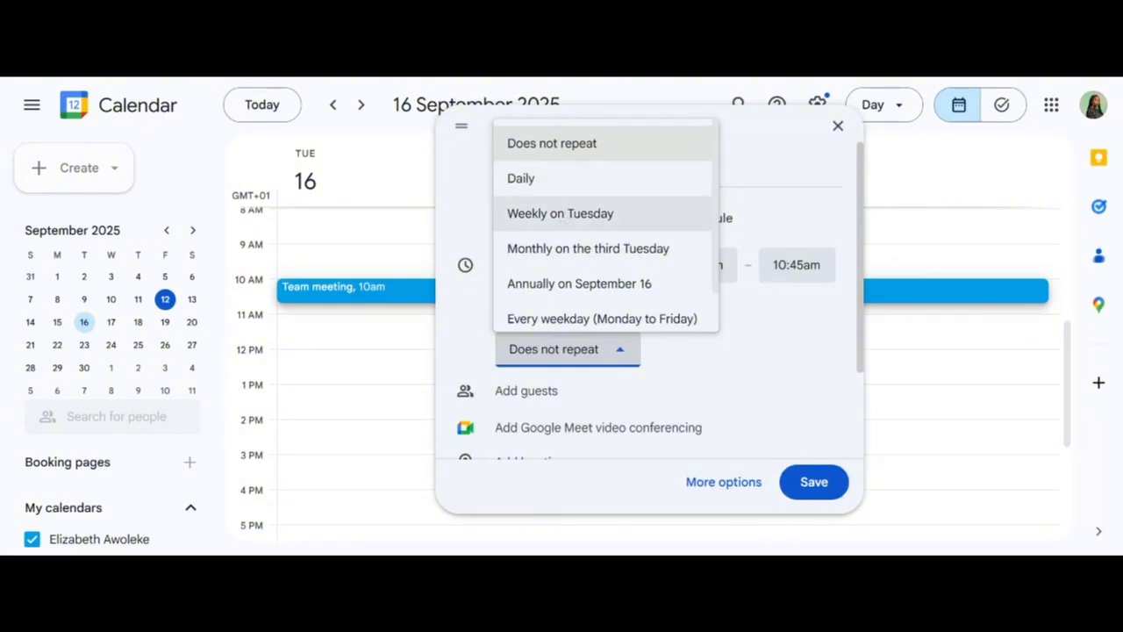
click(560, 213)
click(593, 366)
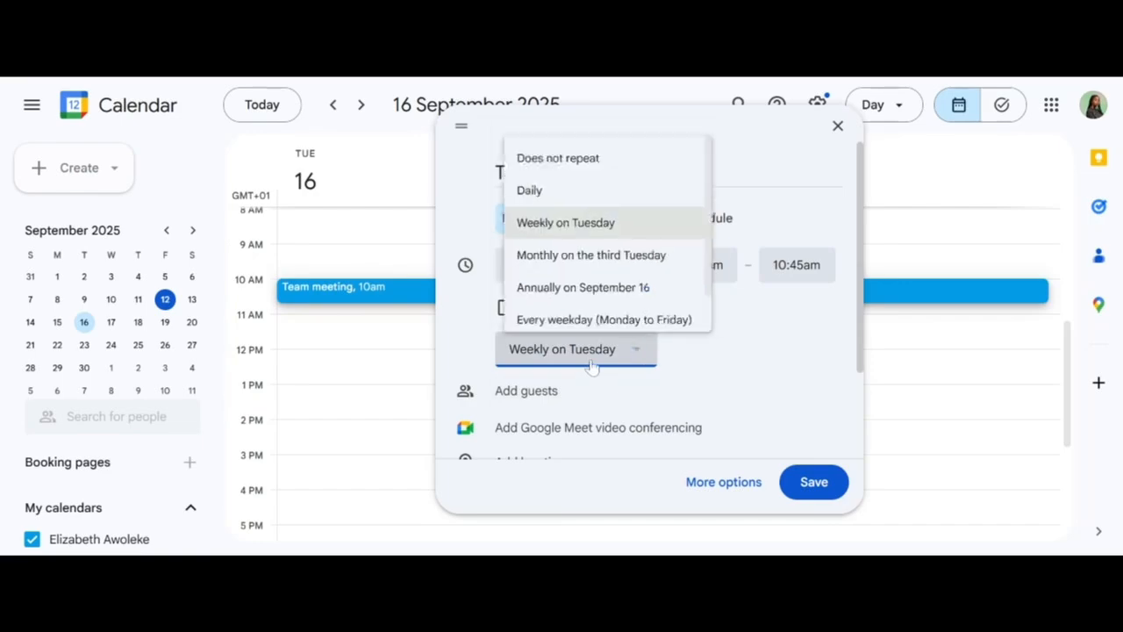
click(564, 189)
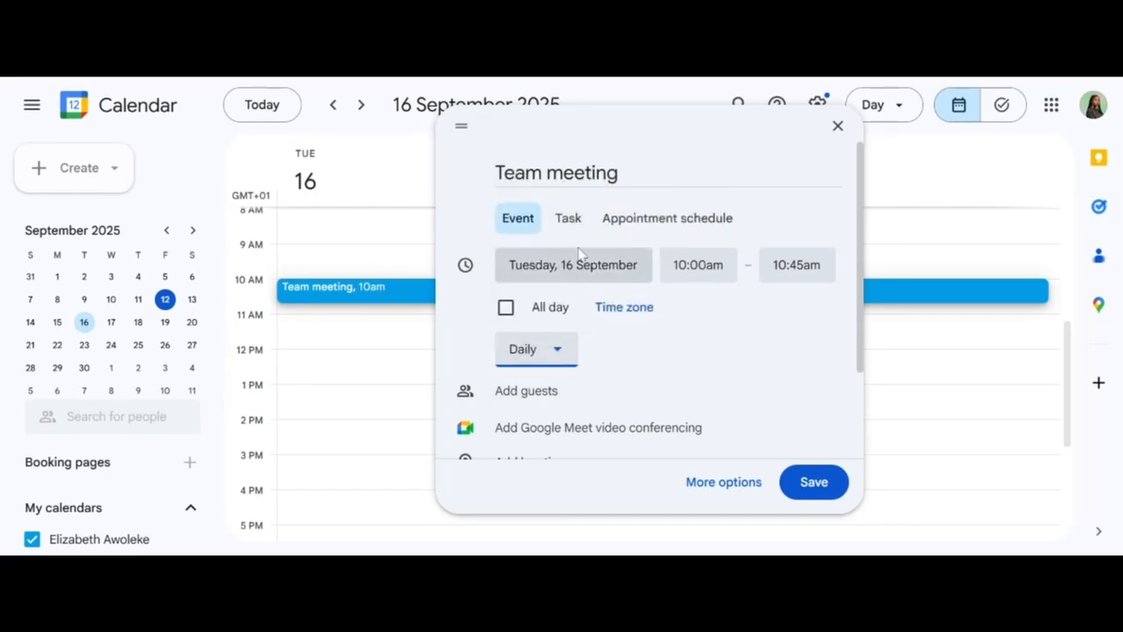
click(643, 314)
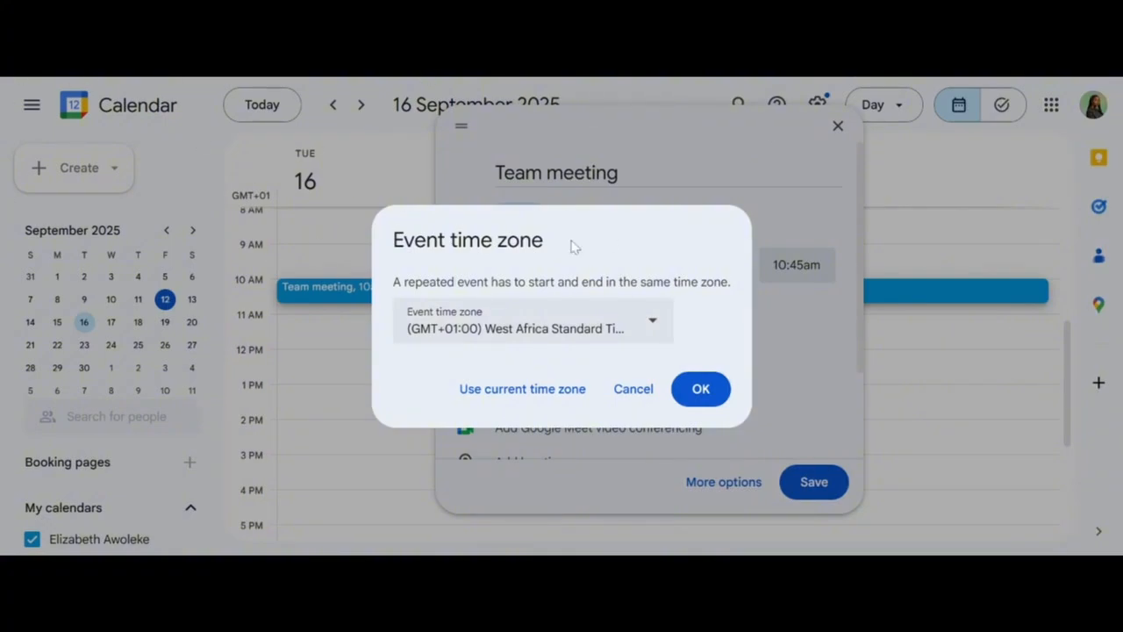
click(641, 333)
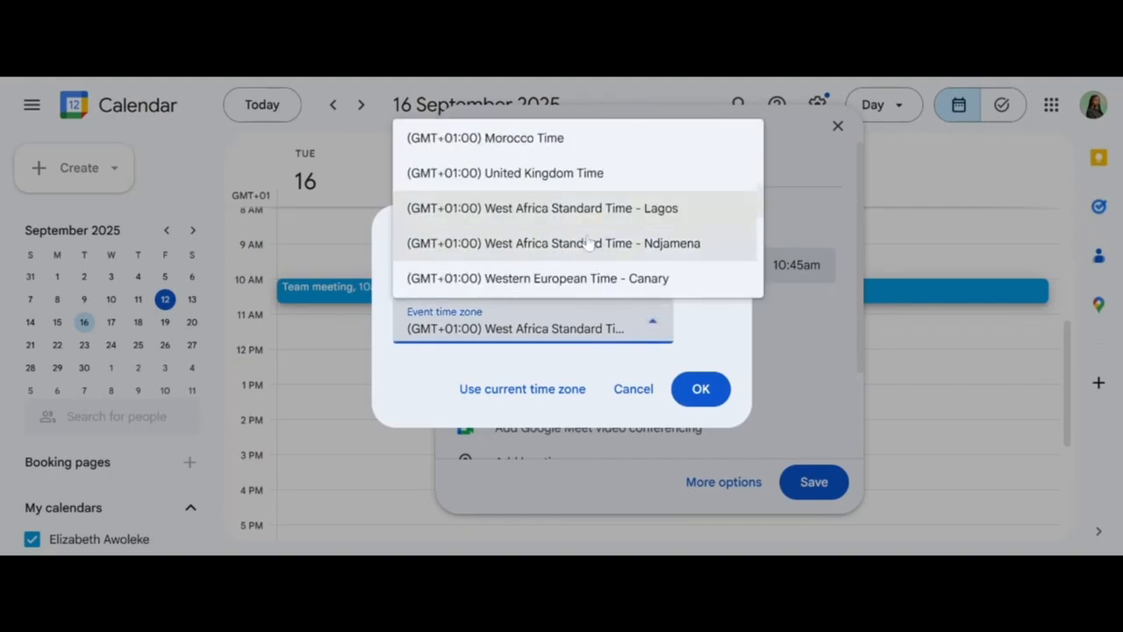
scroll(623, 220, up, 10)
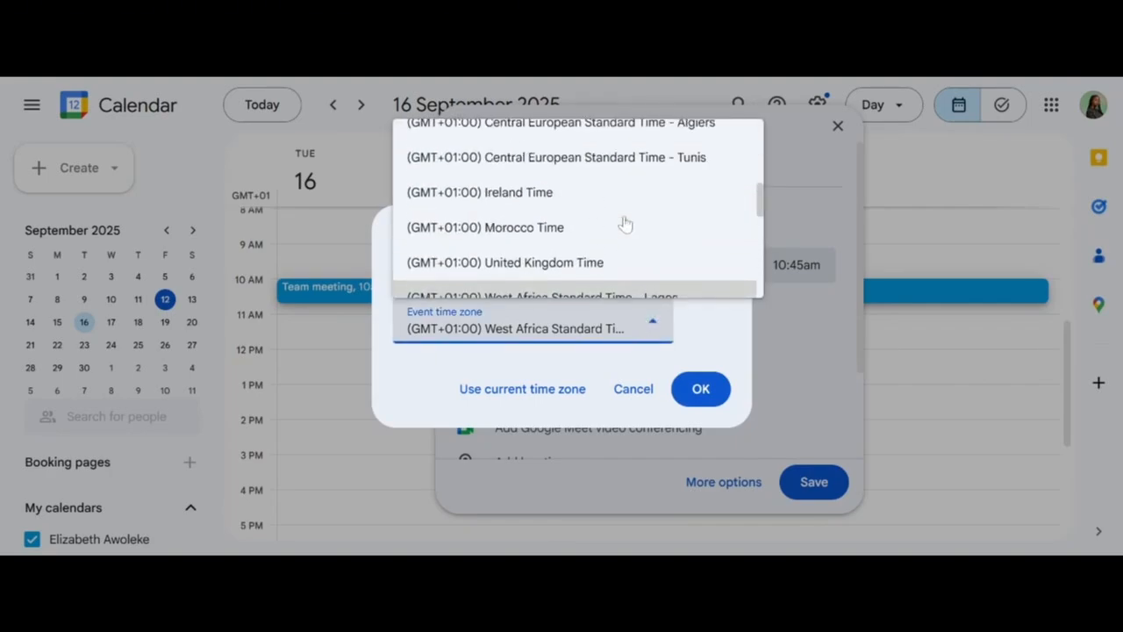
scroll(624, 221, down, 10)
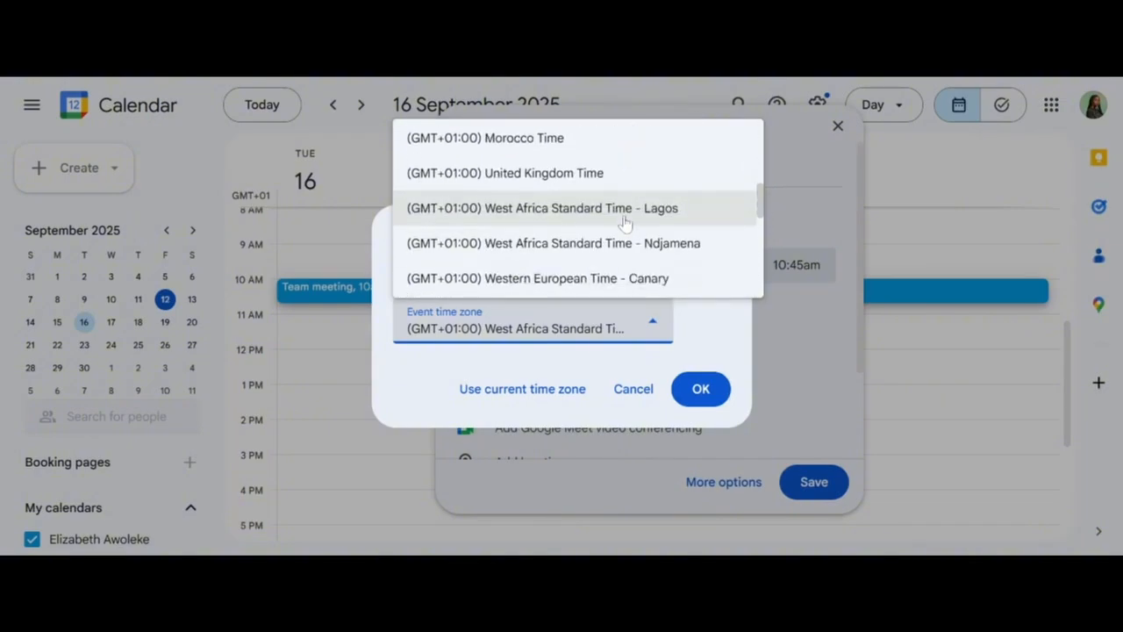
click(619, 172)
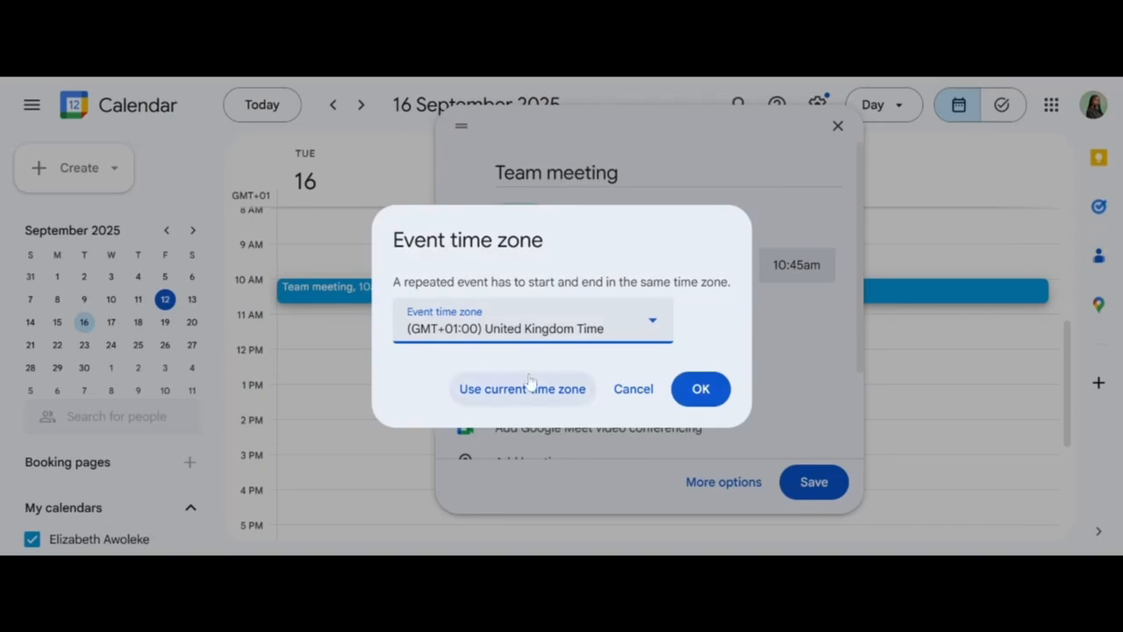
click(634, 389)
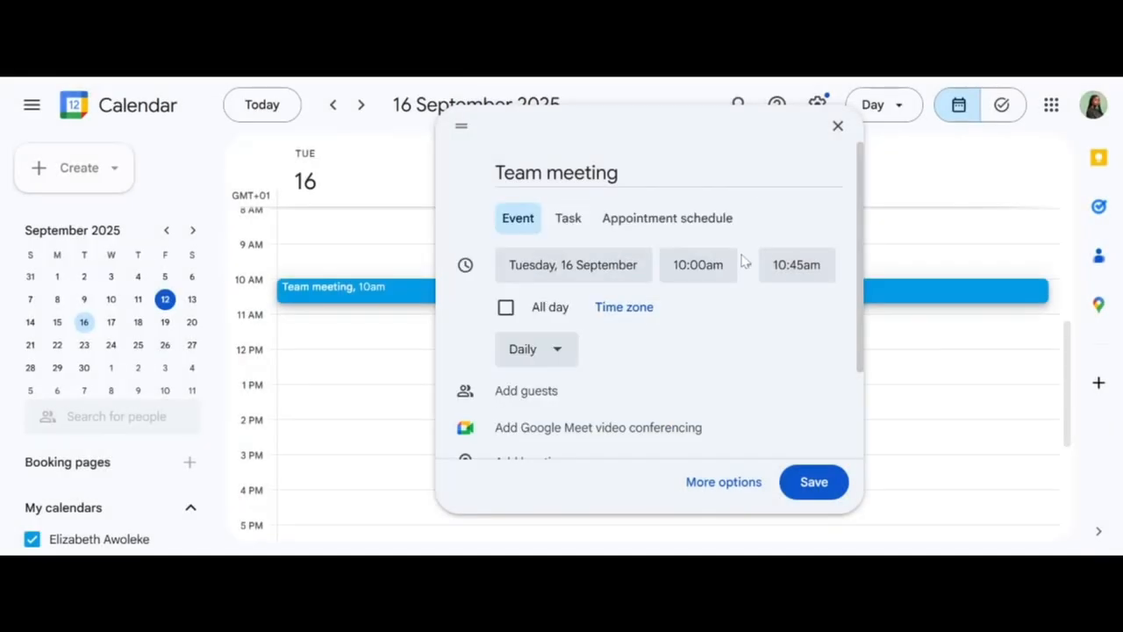
scroll(741, 260, down, 3)
click(589, 279)
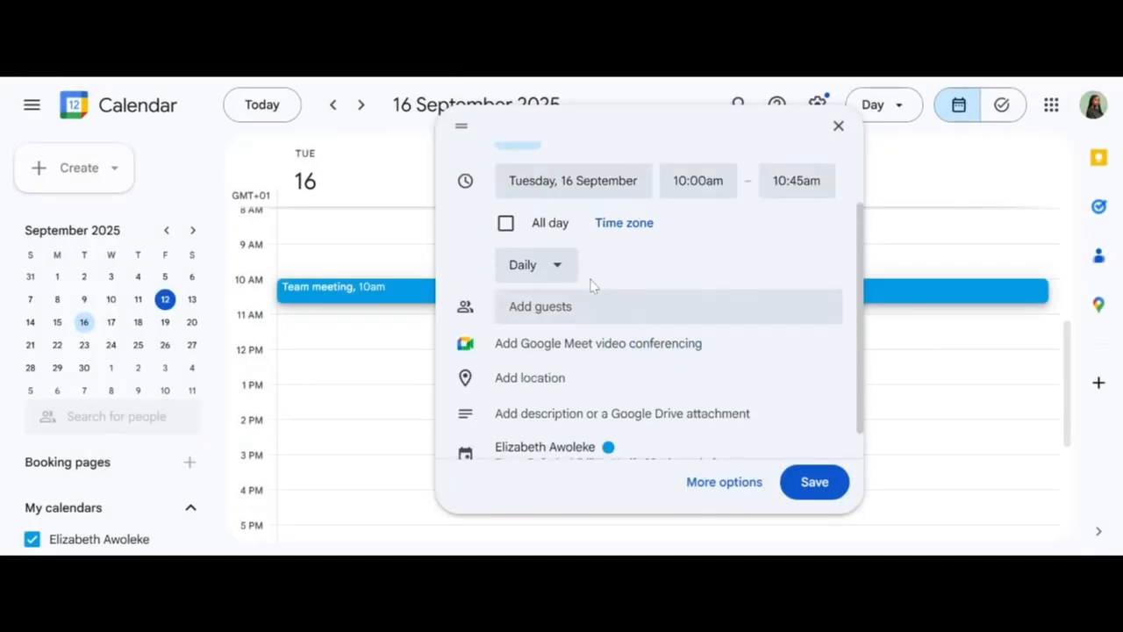
text(x)
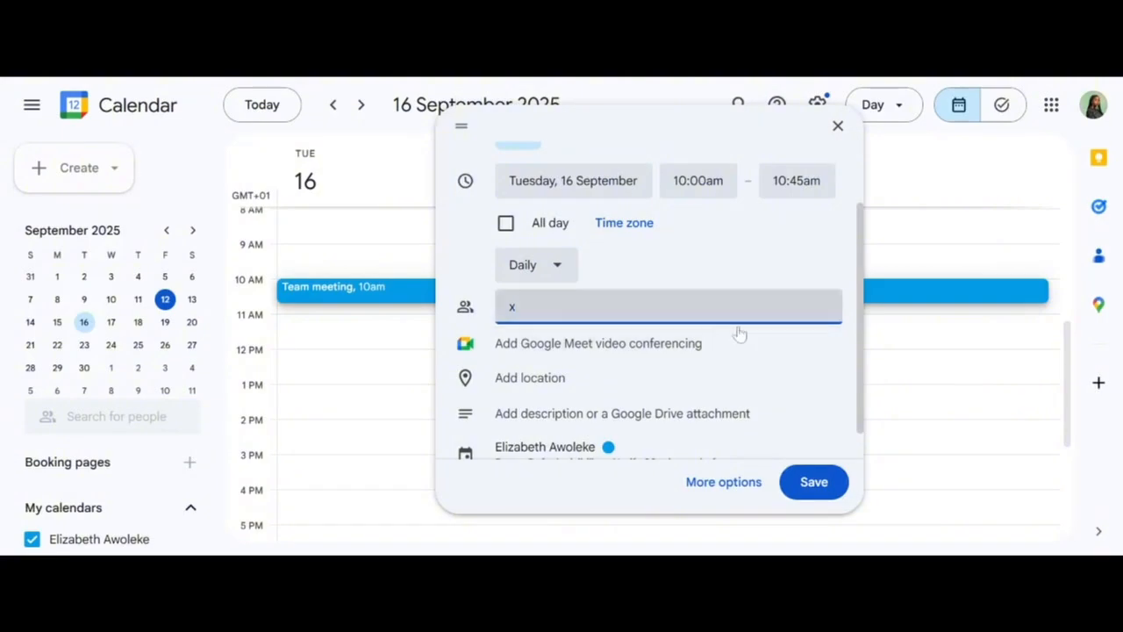
key(BackSpace)
Move the Team meeting on the day's calendar grid to 11:30am–12:15pm
click(945, 351)
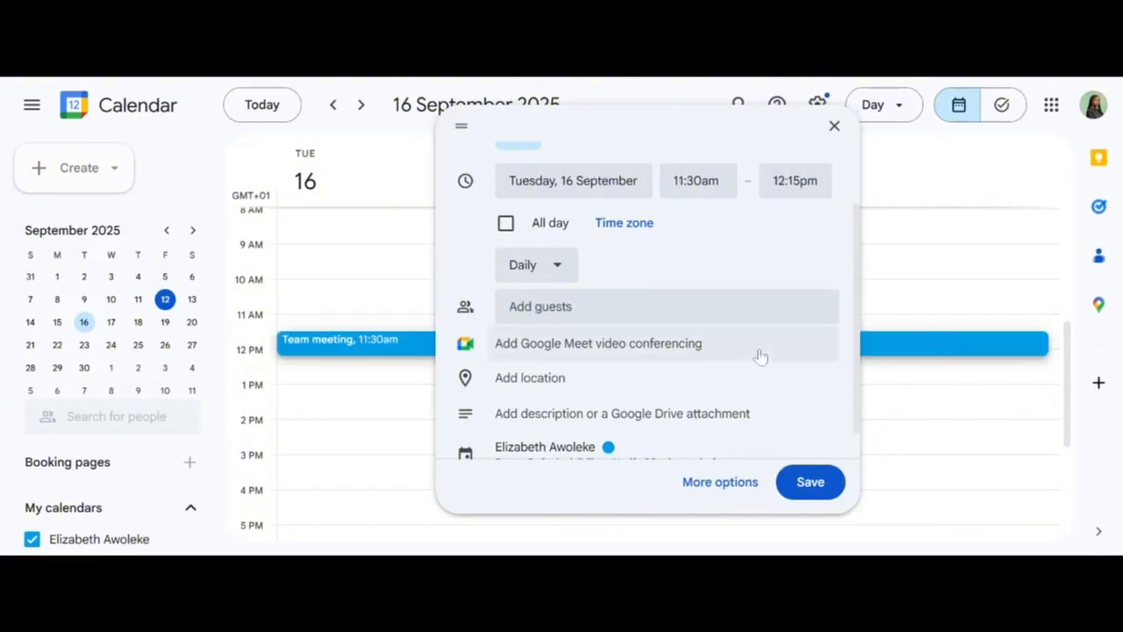
Add Google Meet video conferencing to the meeting and remove it again, leaving the location empty
click(613, 351)
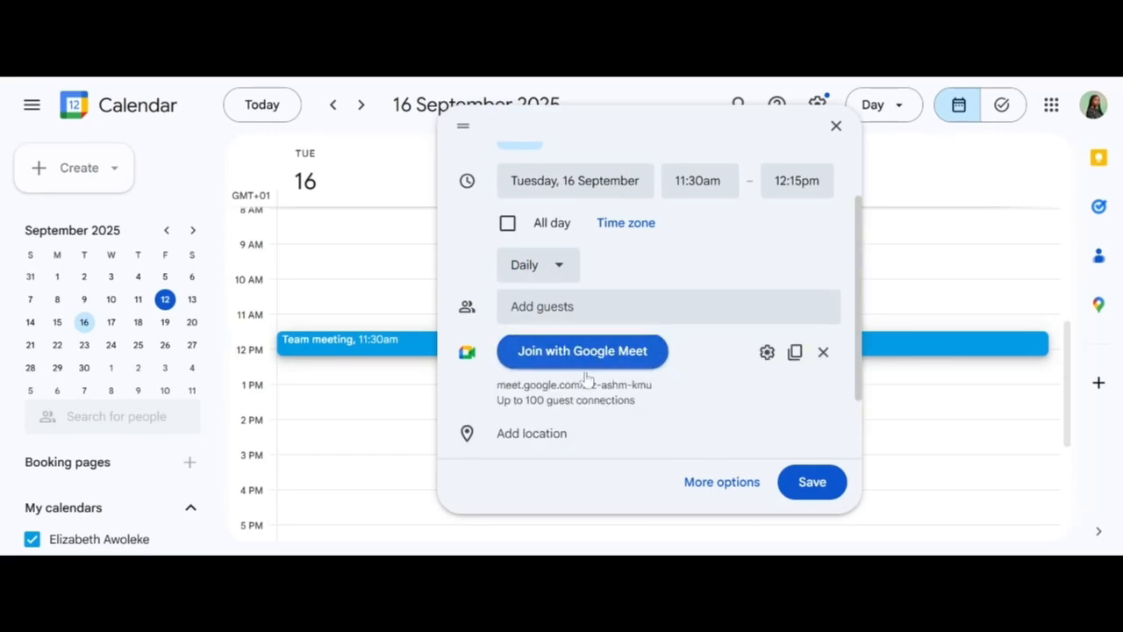
scroll(474, 335, down, 1)
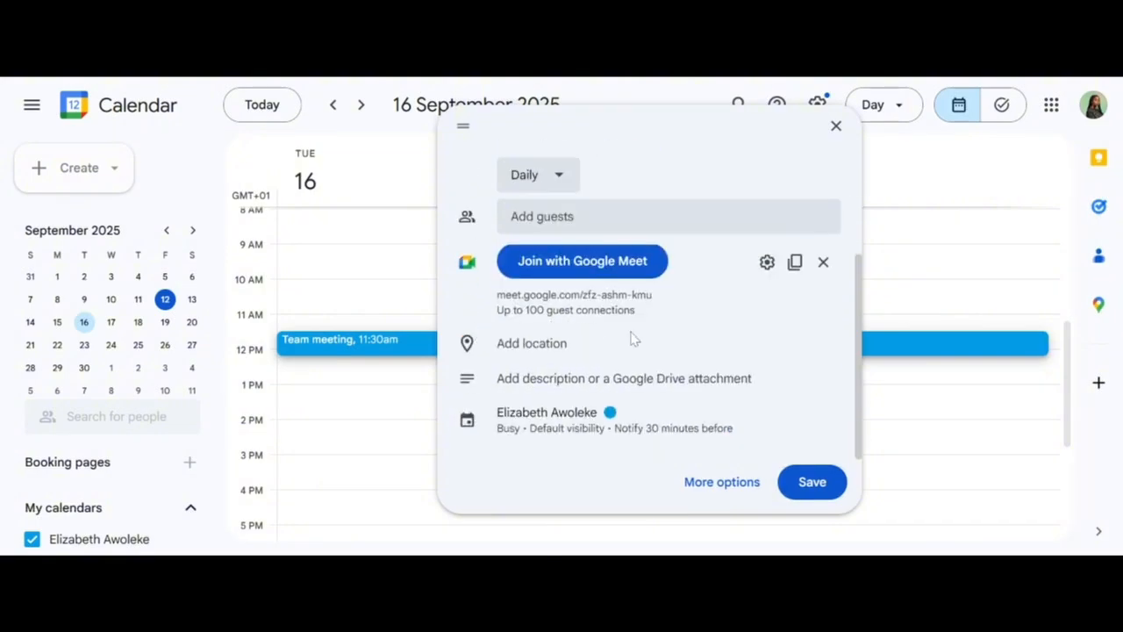
click(517, 347)
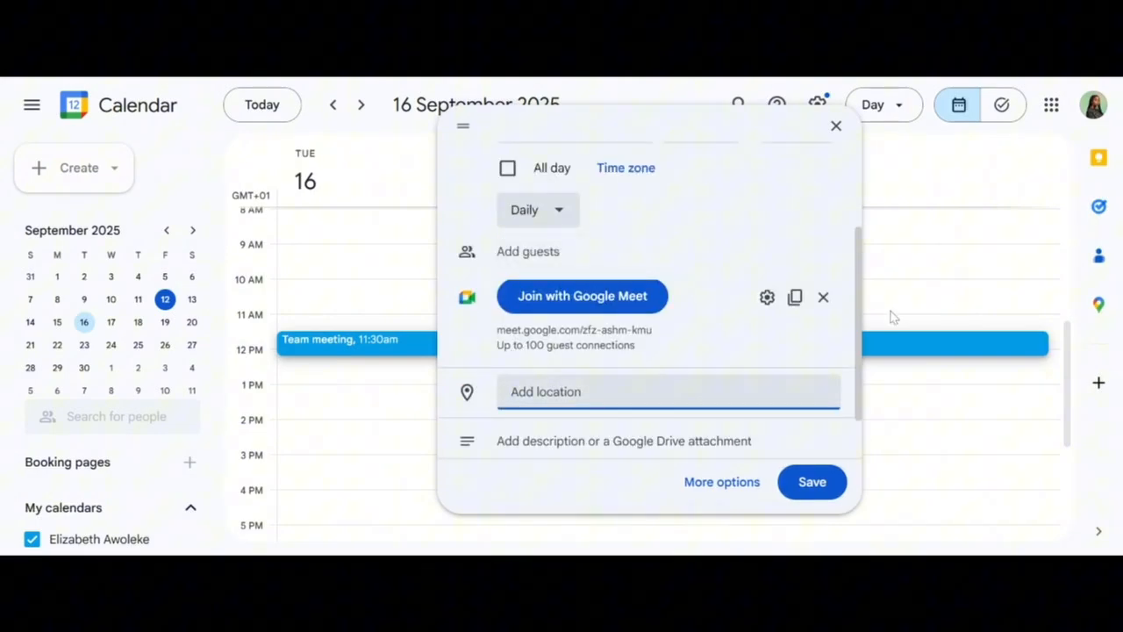
click(823, 298)
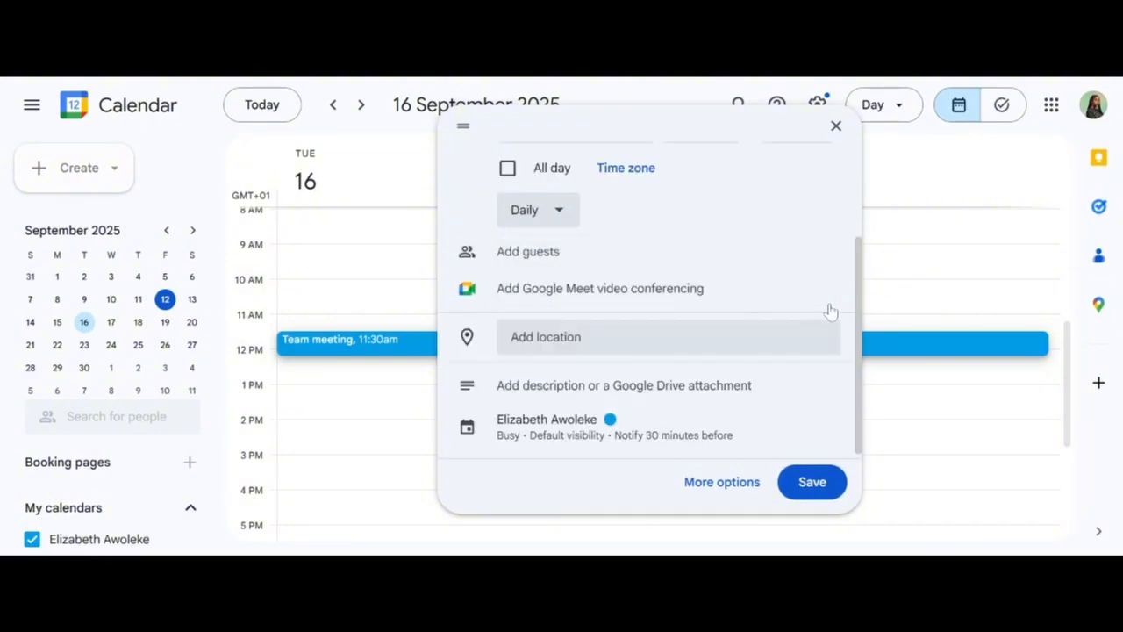
Enter "Agenda" in the meeting description and start a bulleted list on the line below it
click(577, 392)
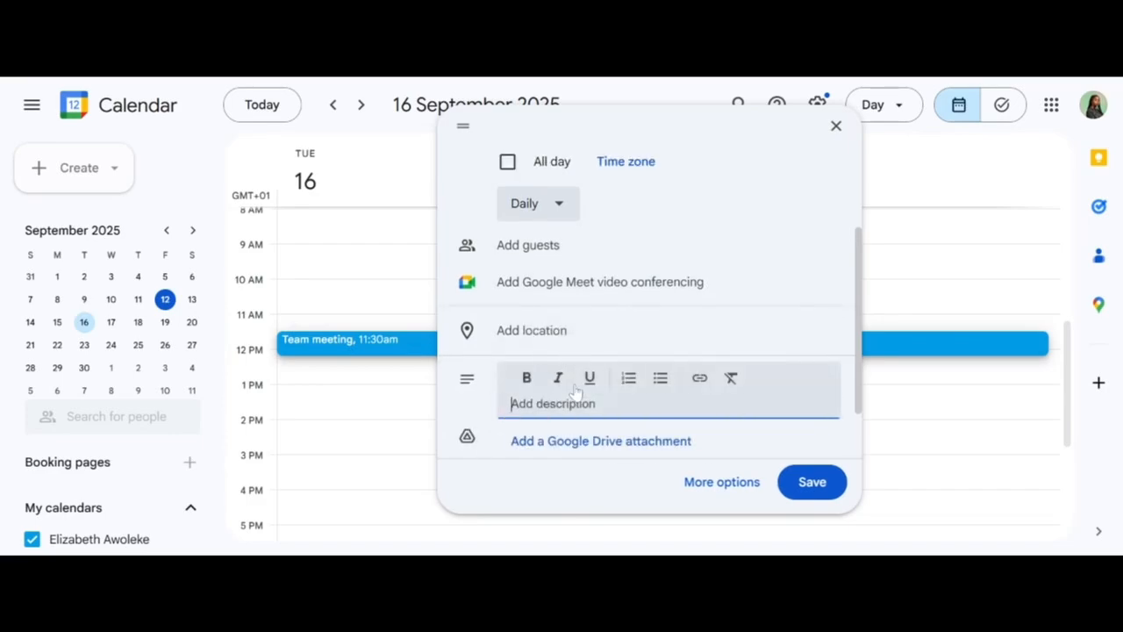
text(Agenda)
key(Return)
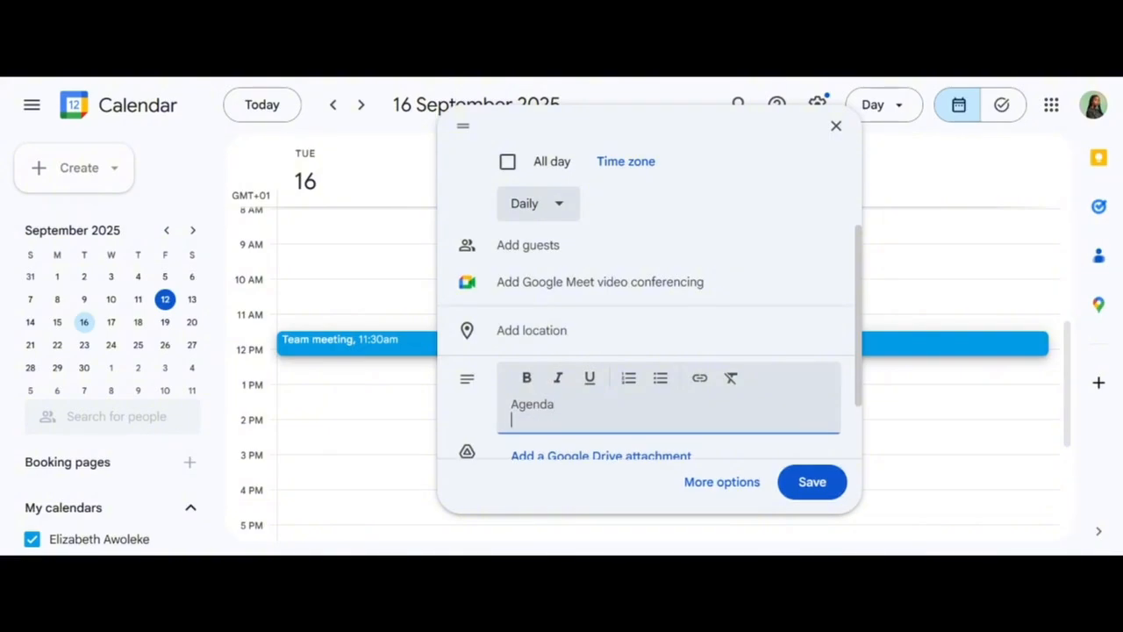
click(660, 377)
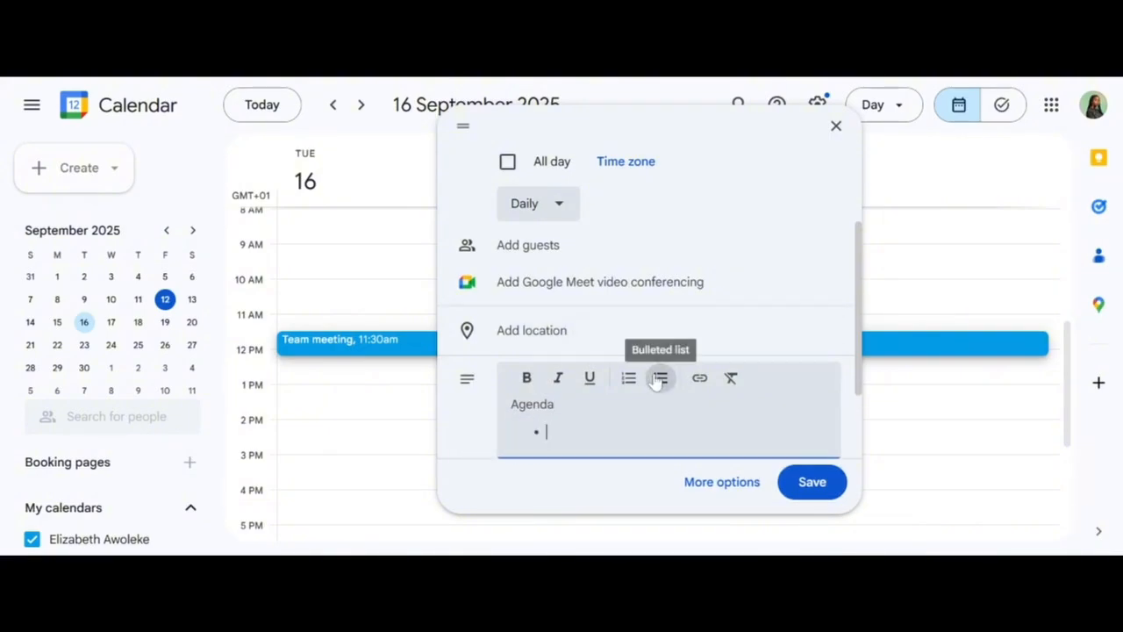
Open the meeting's full editing page and set the event colour to dark blue
scroll(654, 380, down, 2)
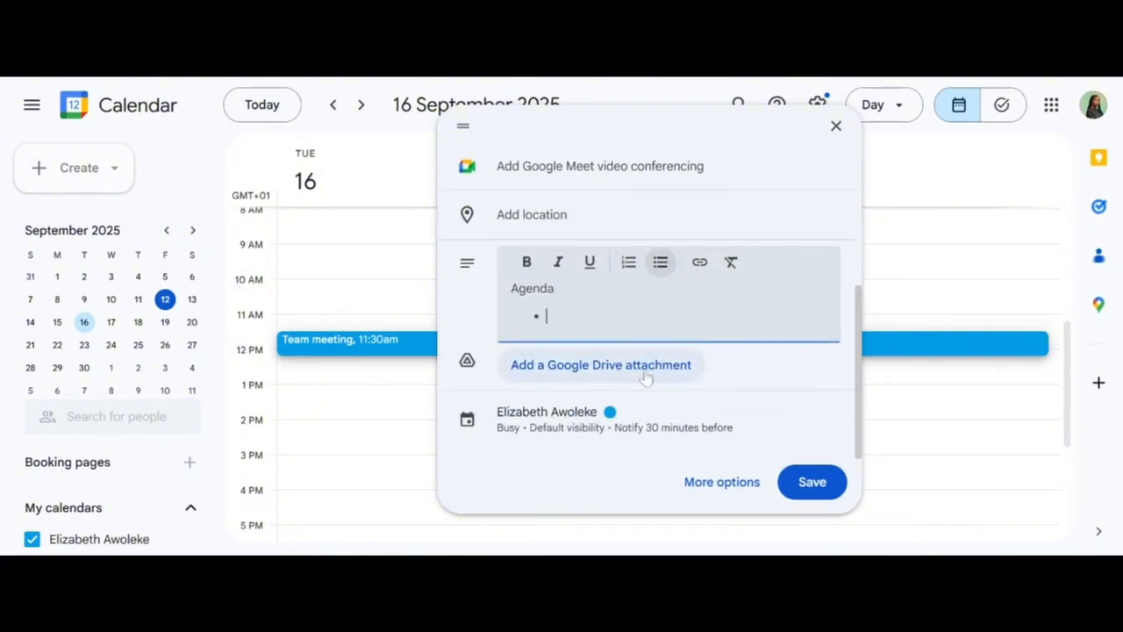
click(721, 482)
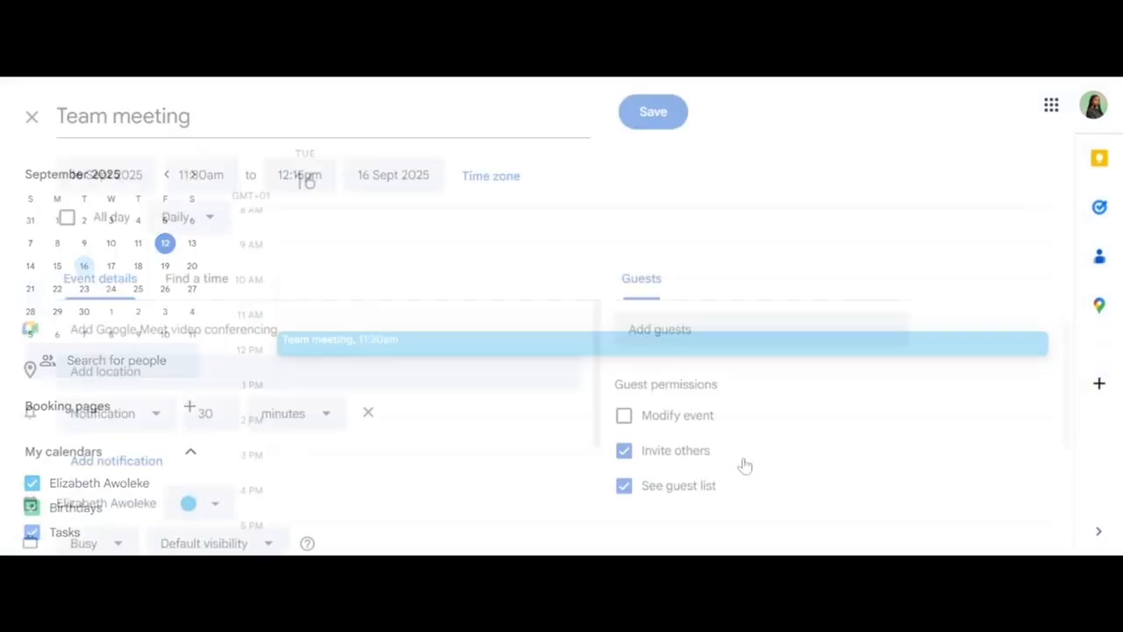
scroll(261, 409, down, 1)
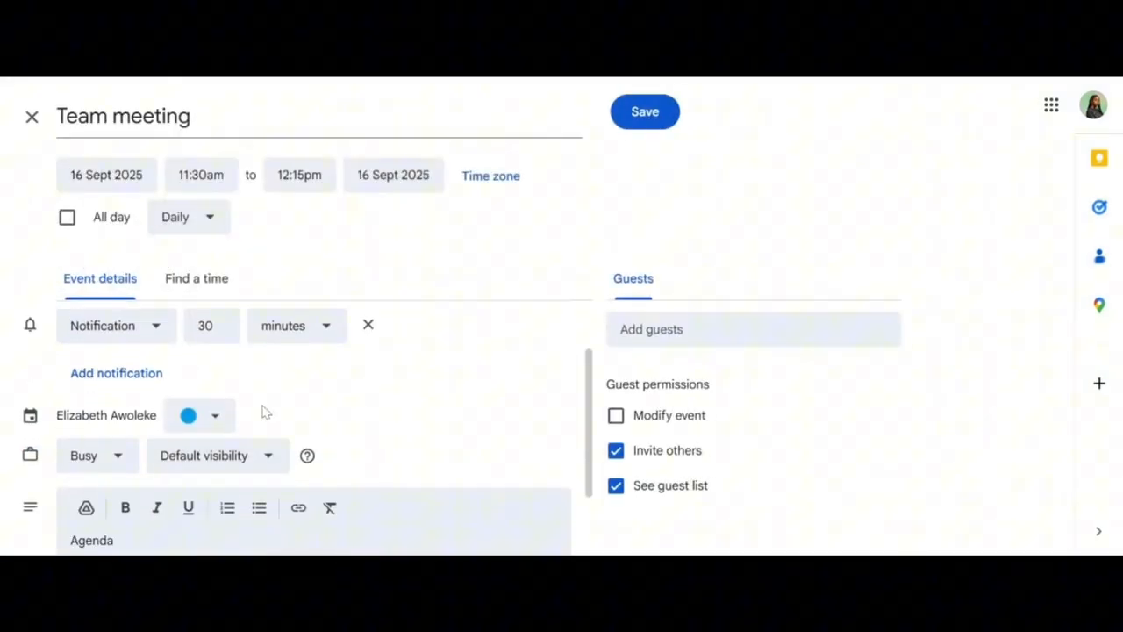
click(215, 415)
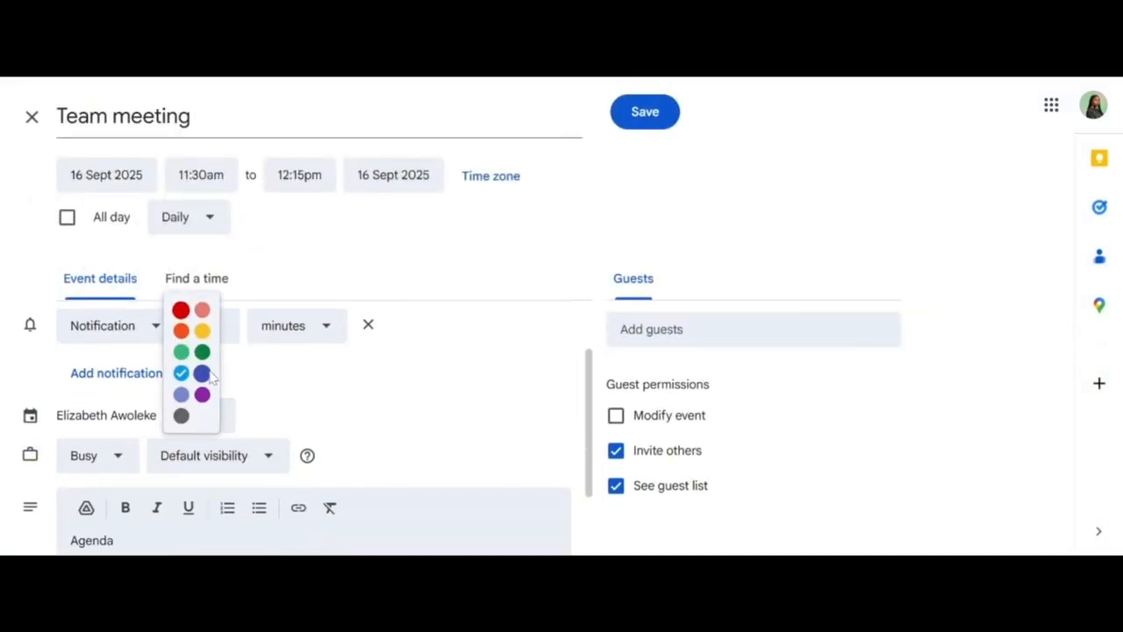
click(202, 374)
Look over the meeting's availability and visibility choices, keeping Busy and Default visibility
click(117, 455)
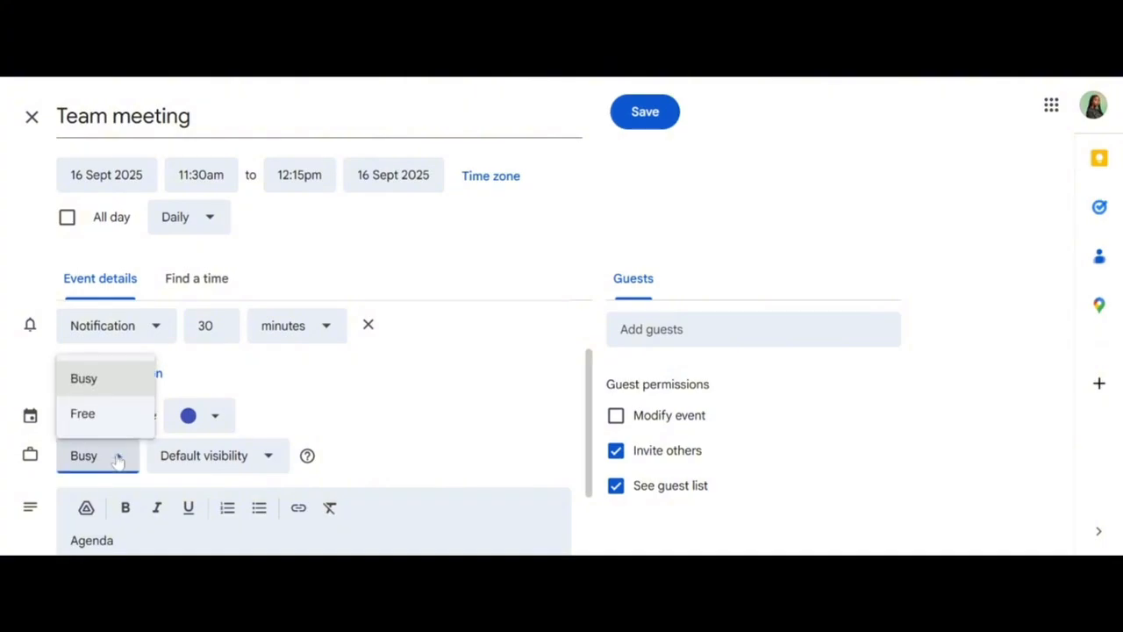
click(251, 455)
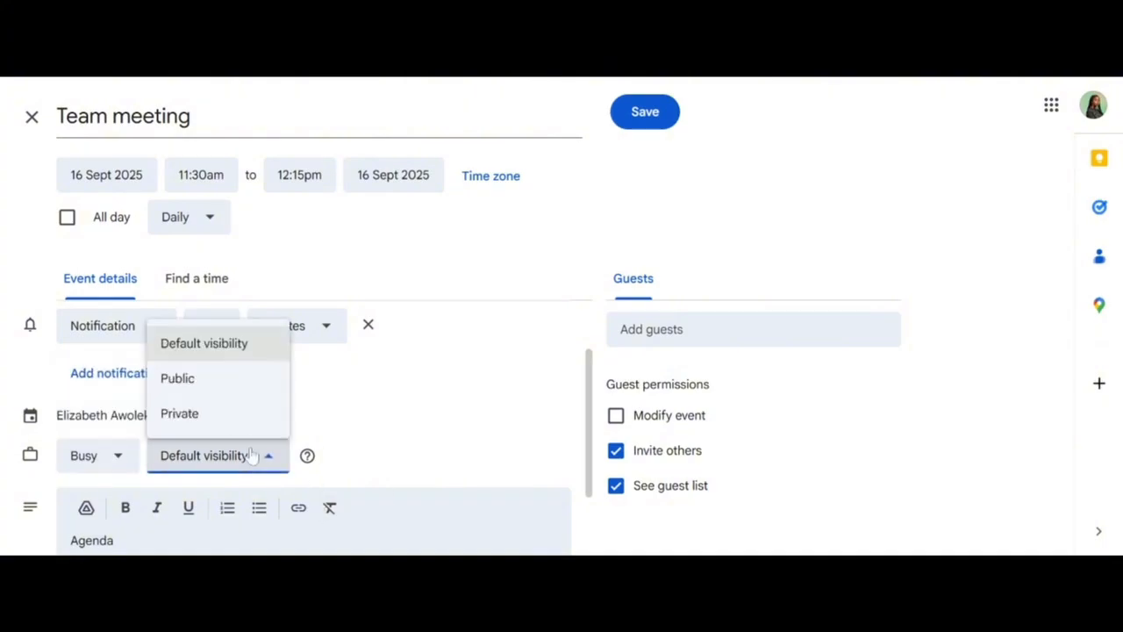
click(237, 349)
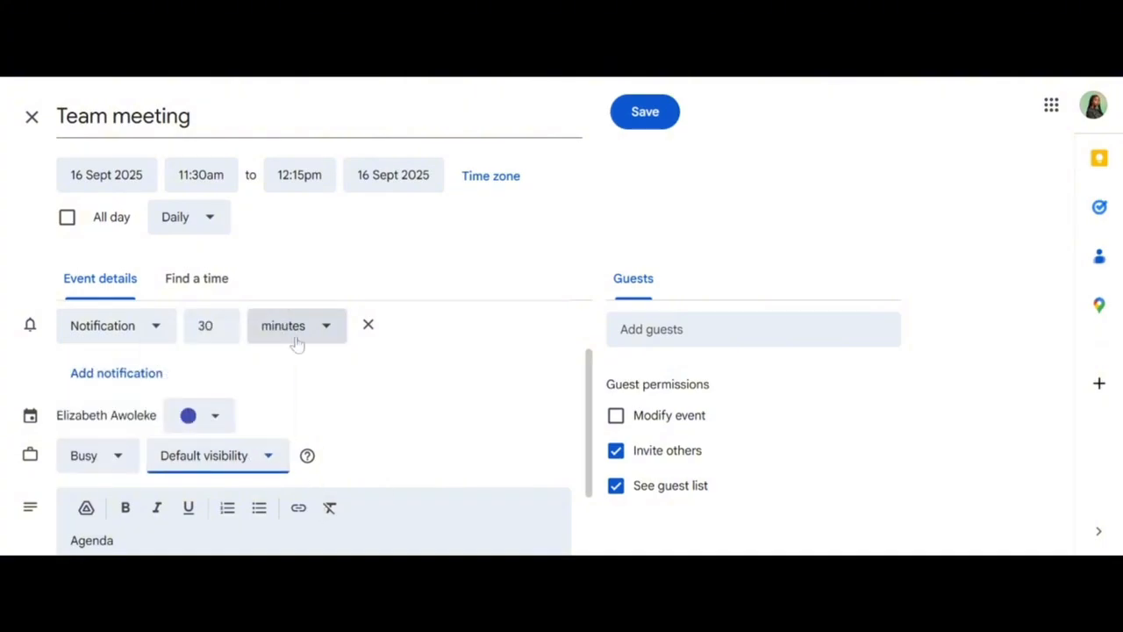
Save the Team meeting event and select it on the calendar for 16 September 2025
scroll(296, 343, up, 1)
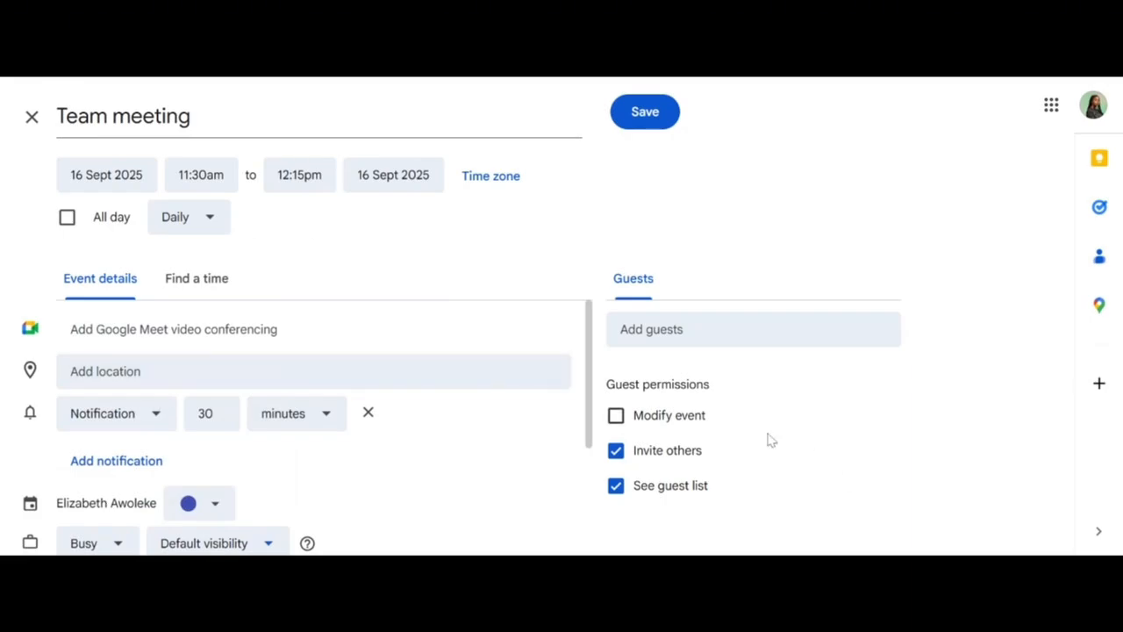
click(657, 115)
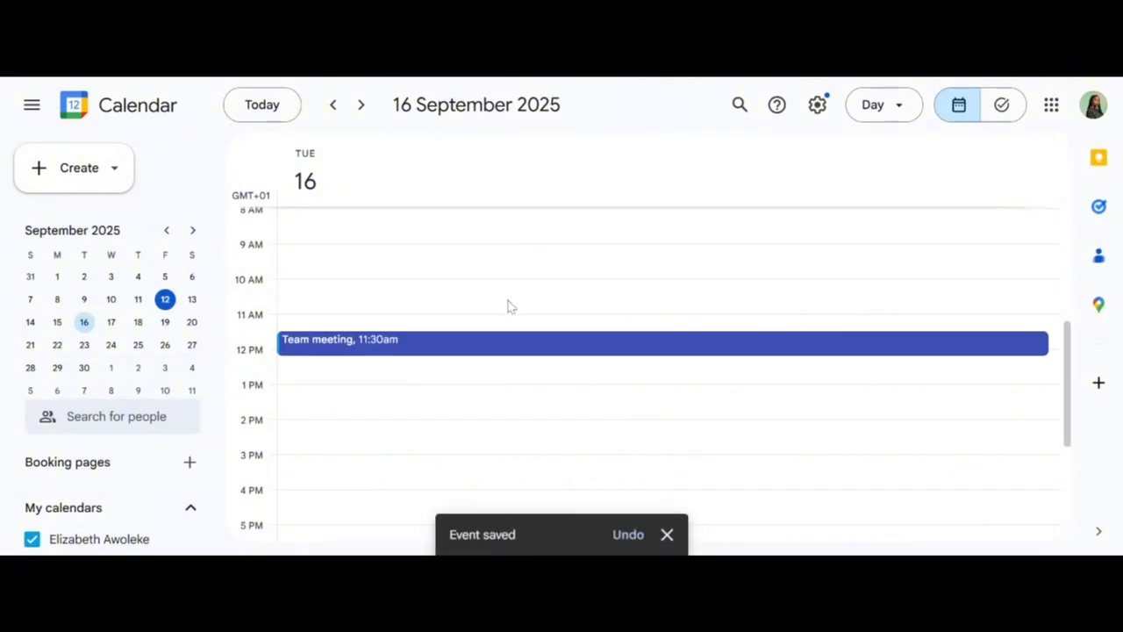
click(481, 351)
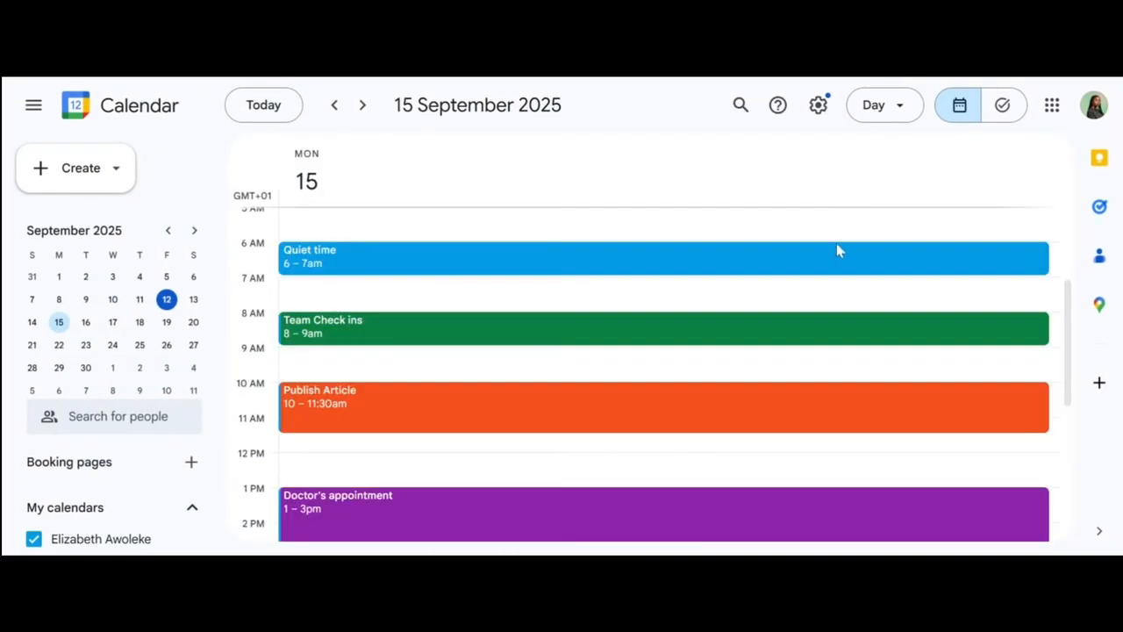
Look over the events of 15 September 2025 and switch the calendar to the Week view
scroll(825, 274, down, 2)
scroll(824, 274, up, 3)
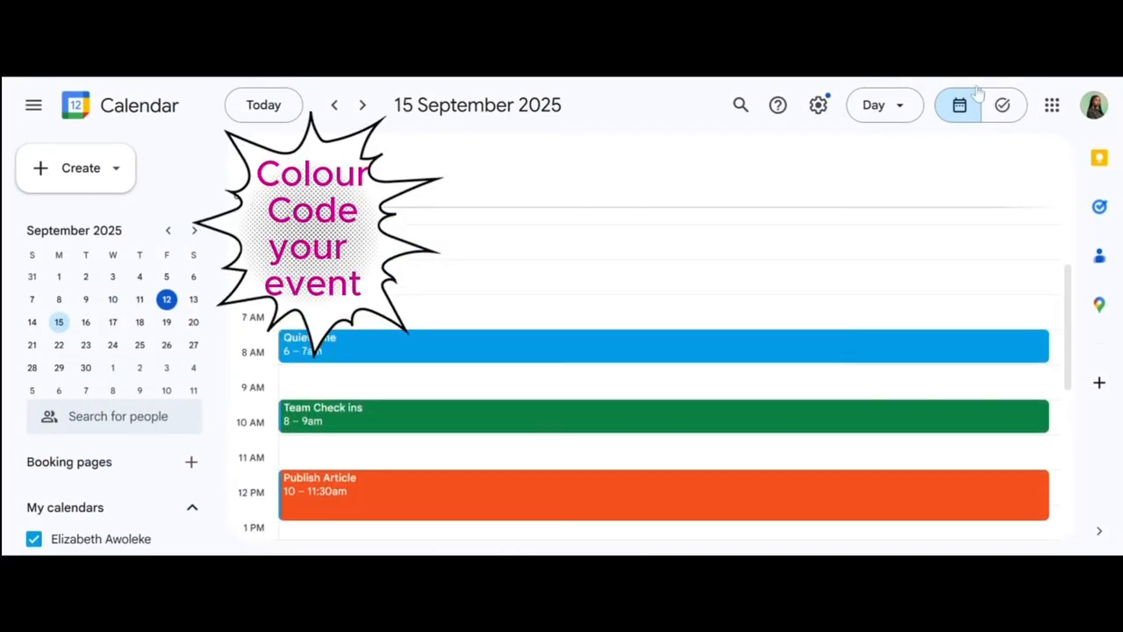
click(902, 107)
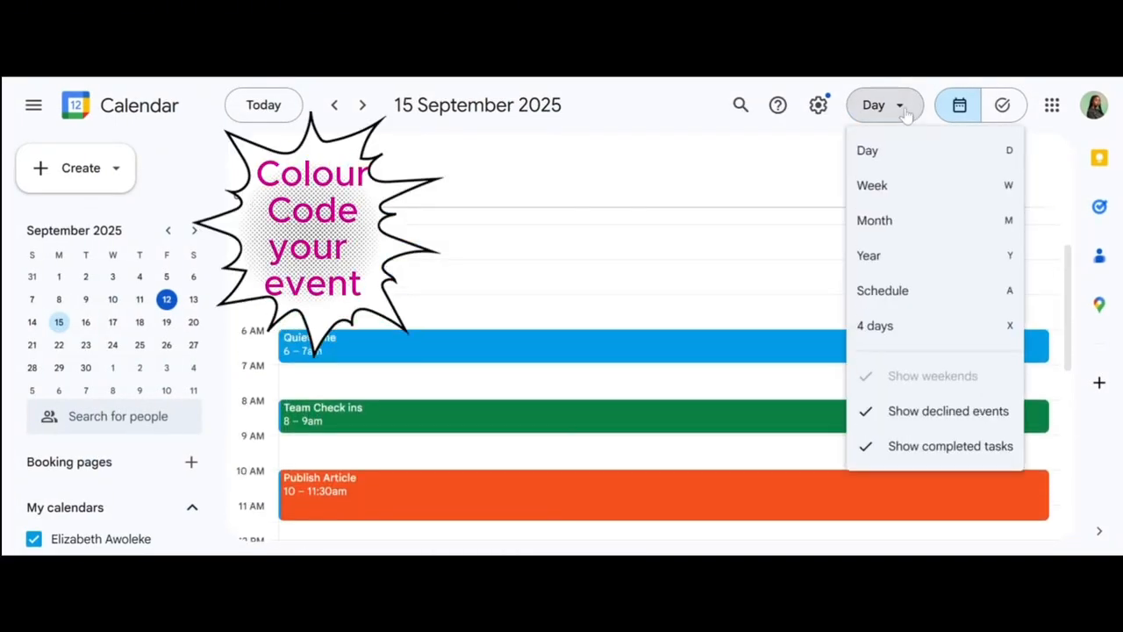
click(899, 195)
Look over the colour-coded events scheduled throughout the week of 14 to 20 September
scroll(794, 421, down, 2)
scroll(789, 426, up, 2)
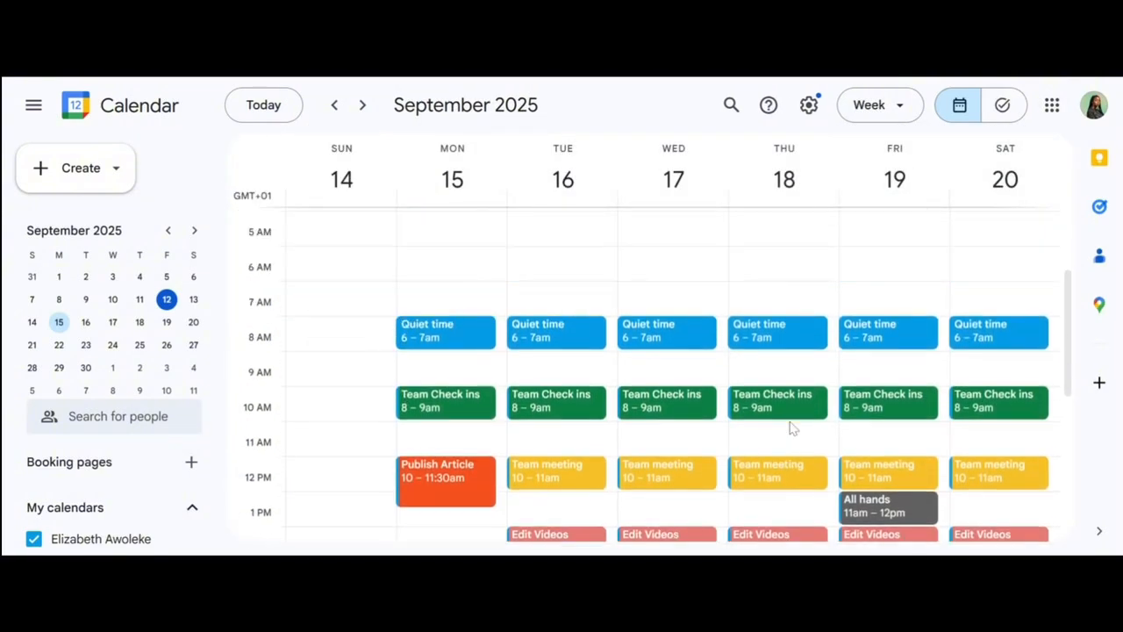
scroll(789, 426, down, 4)
scroll(792, 428, down, 3)
scroll(792, 428, up, 5)
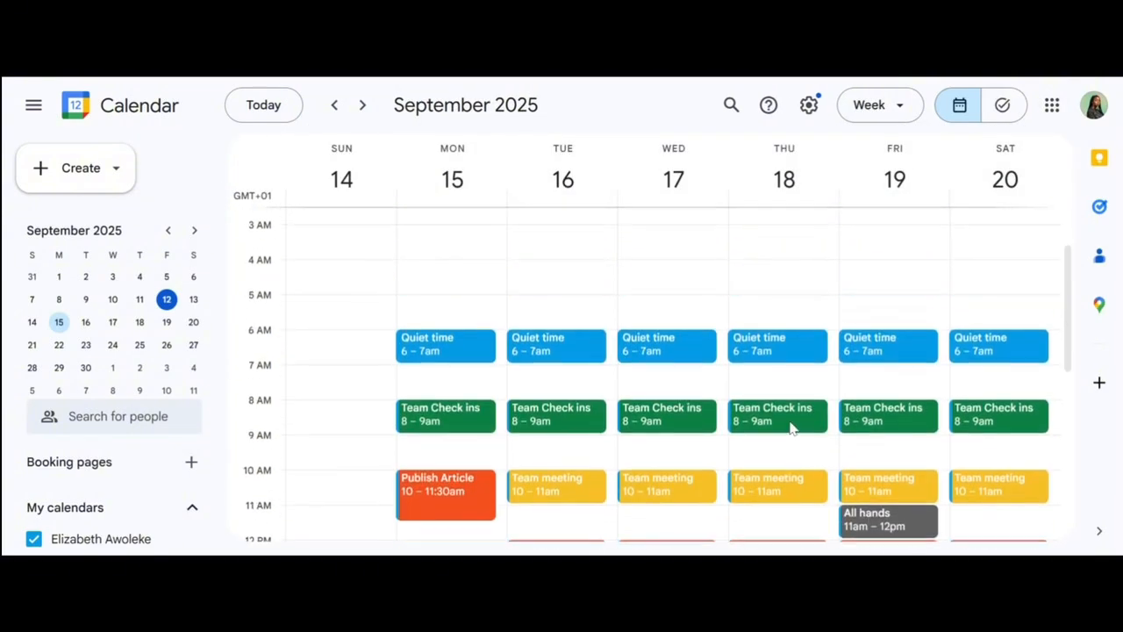
scroll(792, 428, down, 5)
scroll(792, 428, up, 5)
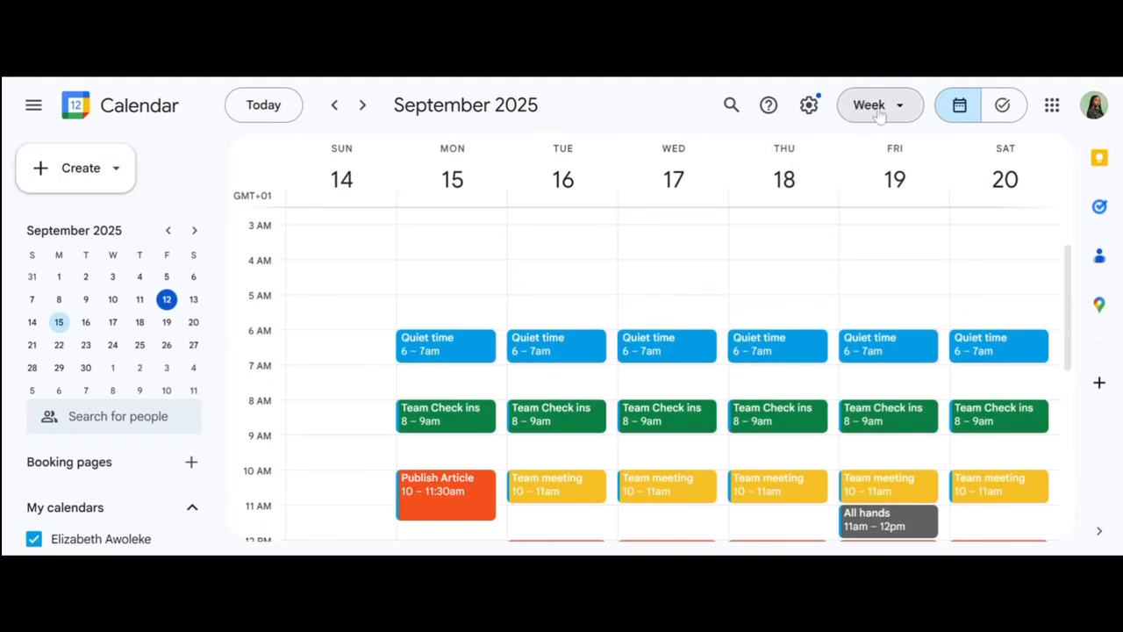
Go to the week of 22 September and start a 2:00–3:00am event on Sunday 21 September titled "Daily report to be sent"
click(868, 105)
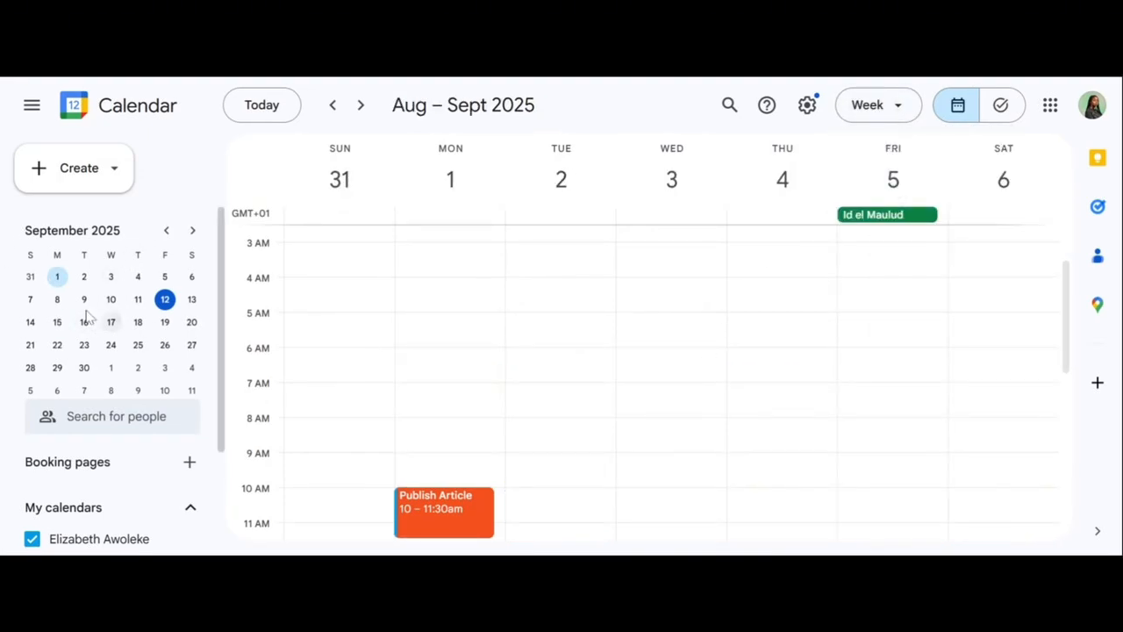
click(56, 346)
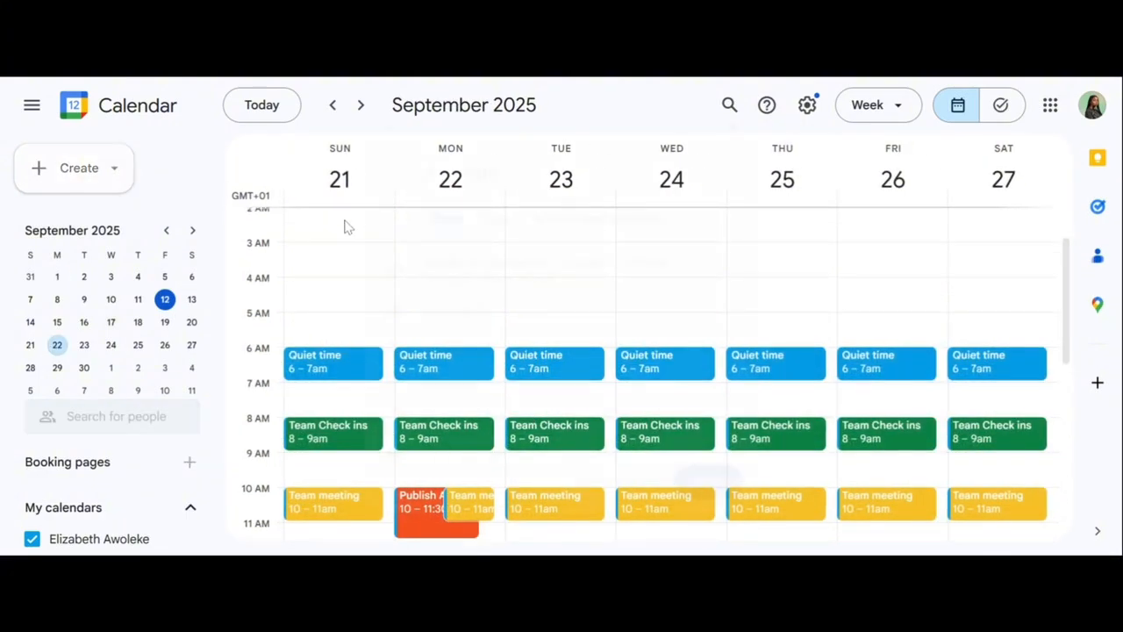
click(347, 226)
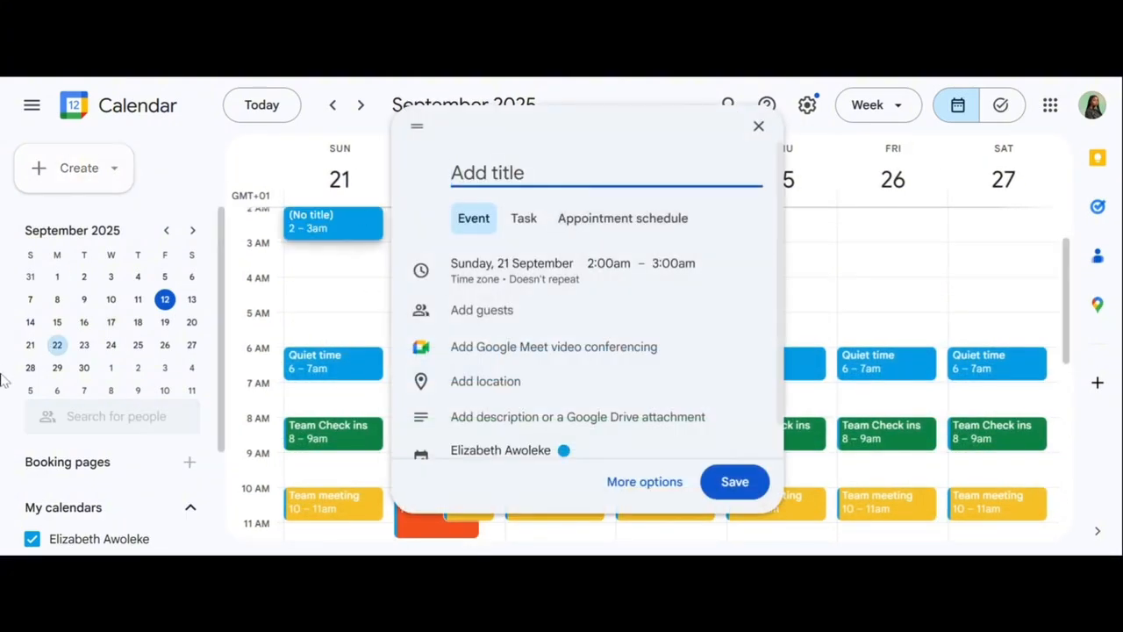
text(Daily )
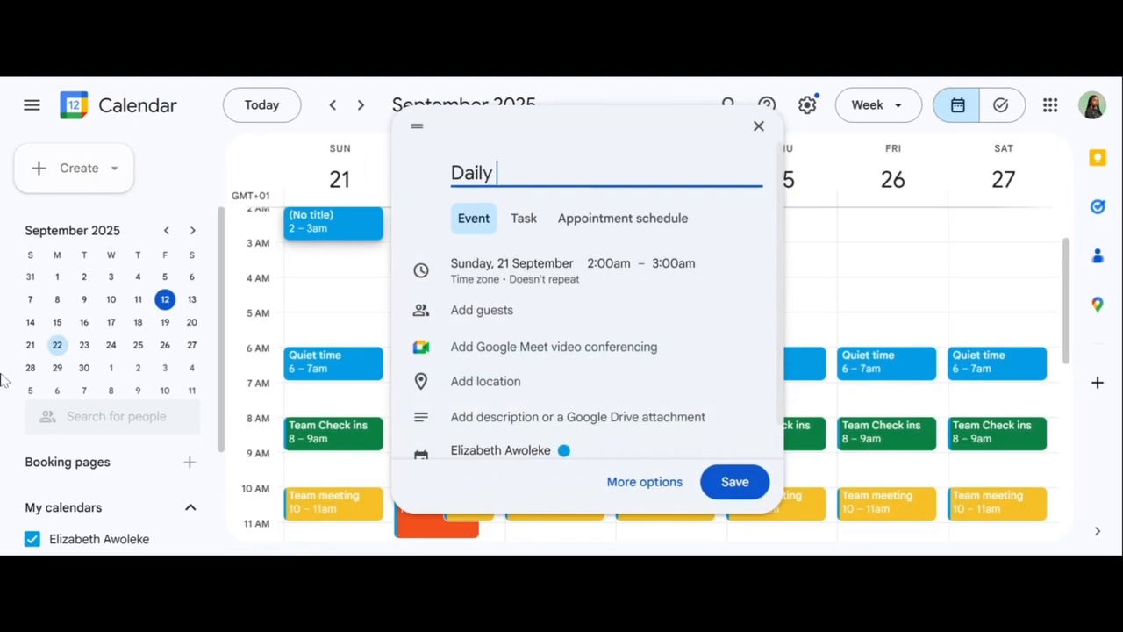
text(report)
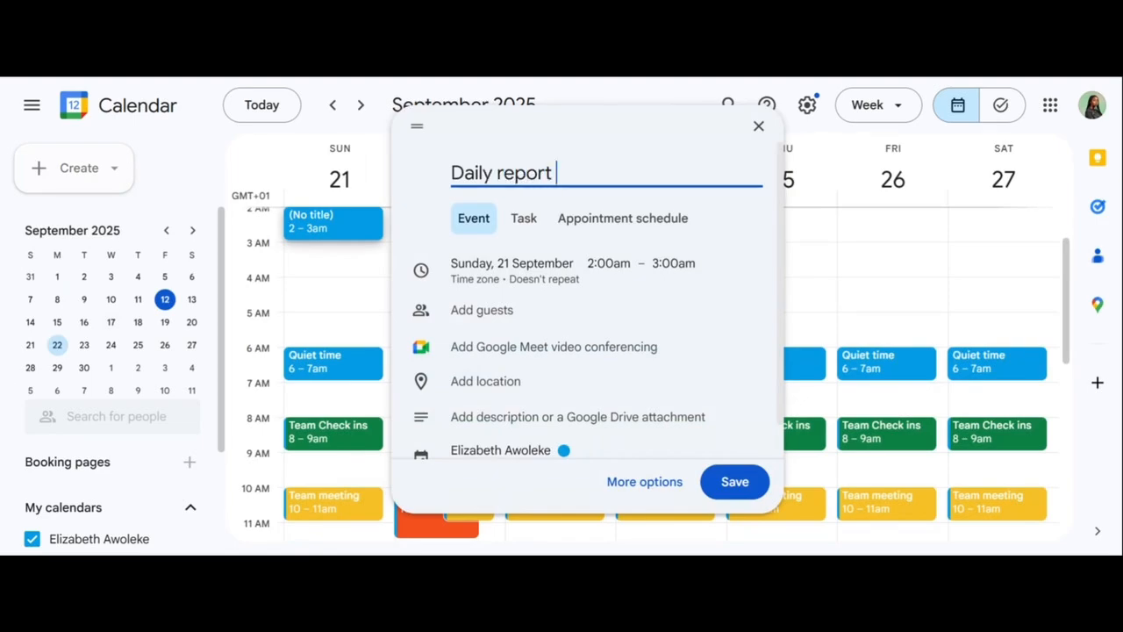
text( to be sent)
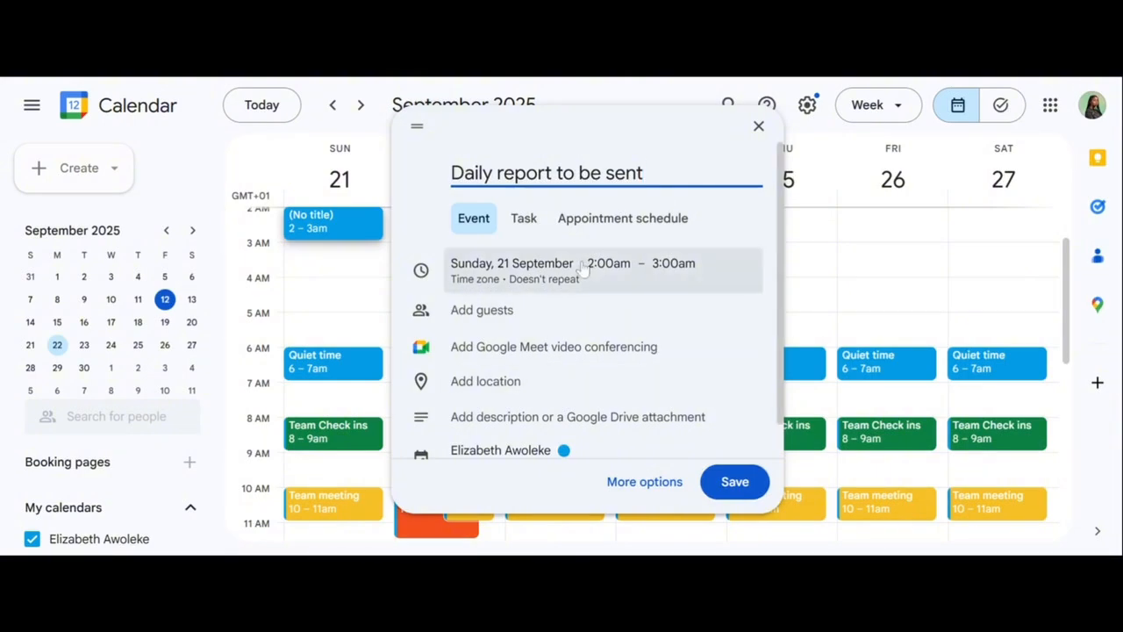
Set the "Daily report to be sent" event to repeat daily
click(554, 285)
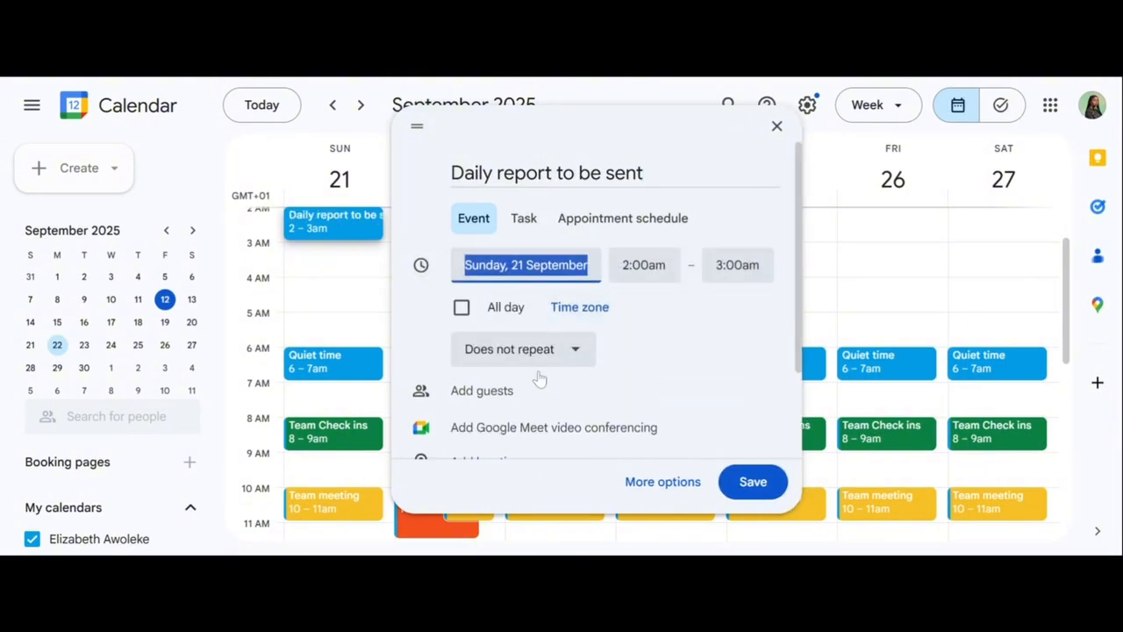
click(541, 362)
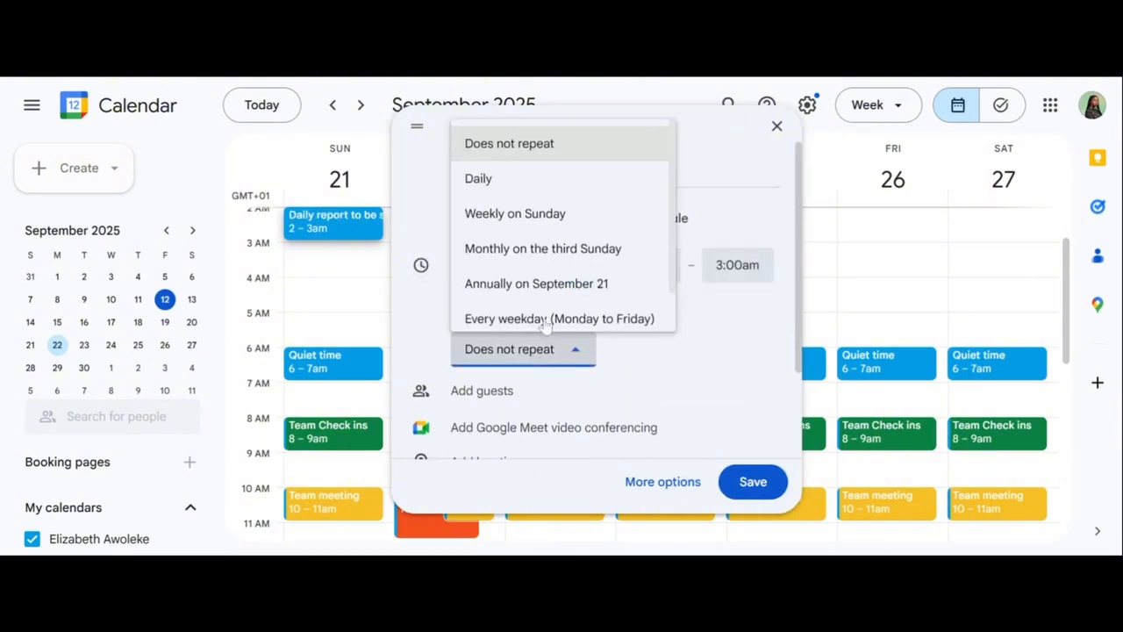
click(562, 178)
scroll(746, 407, down, 3)
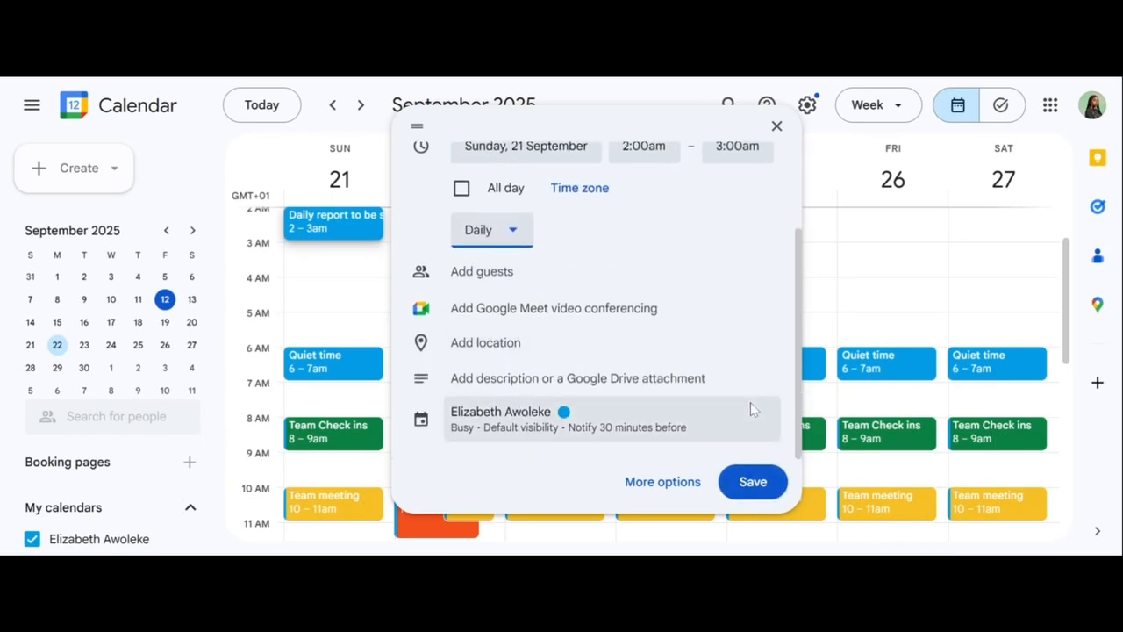
click(765, 314)
click(762, 316)
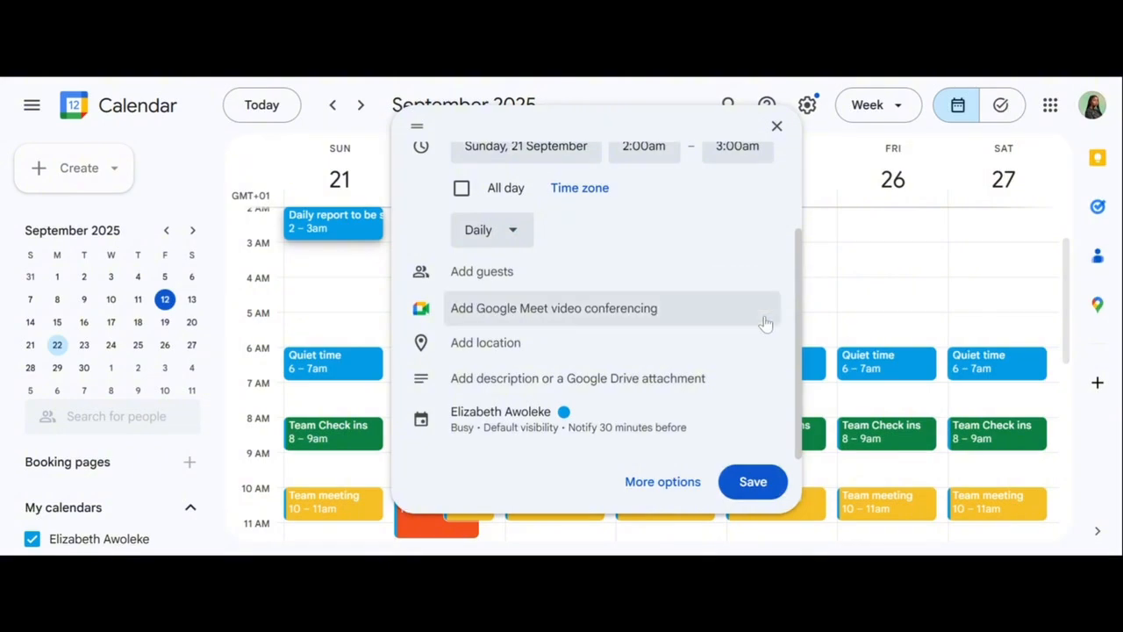
Set the daily report event's colour to light purple and save the event
click(566, 412)
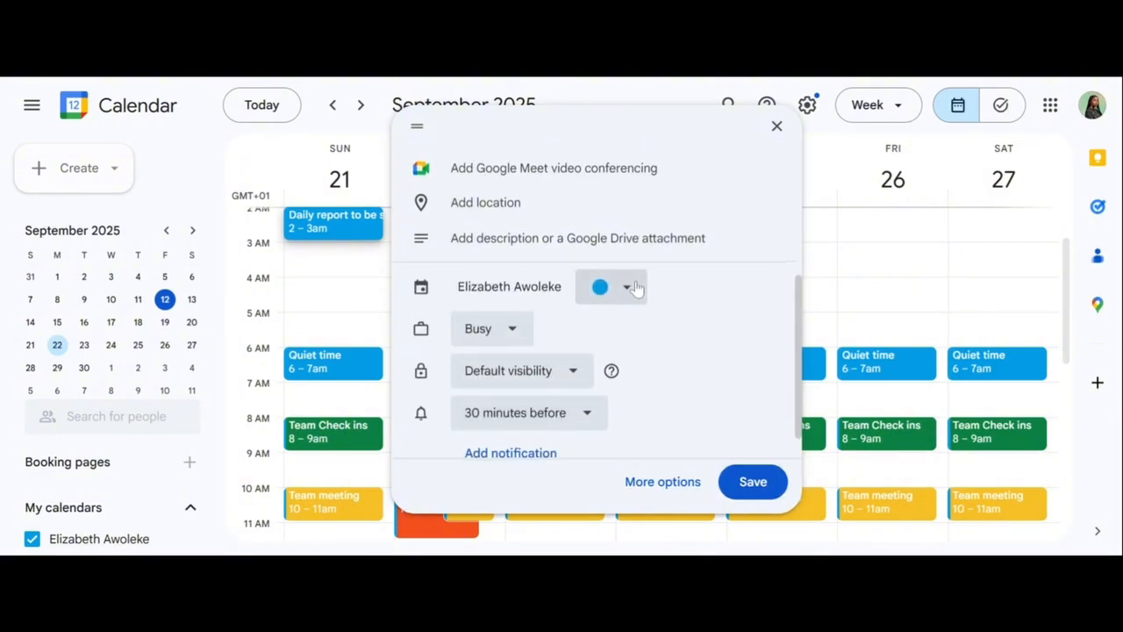
click(634, 288)
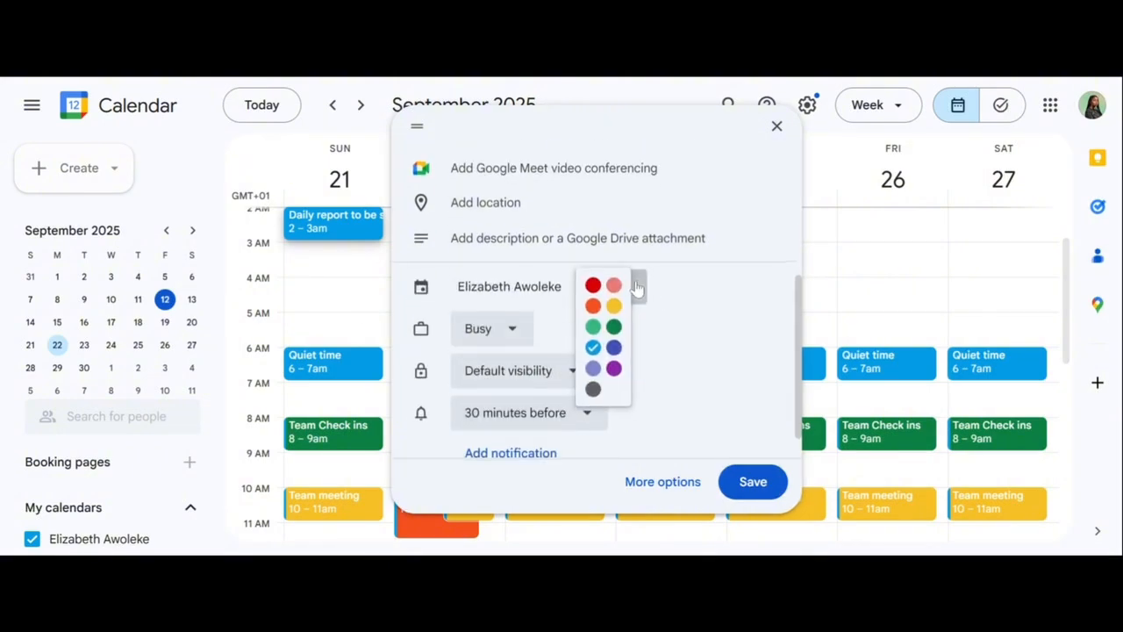
click(593, 369)
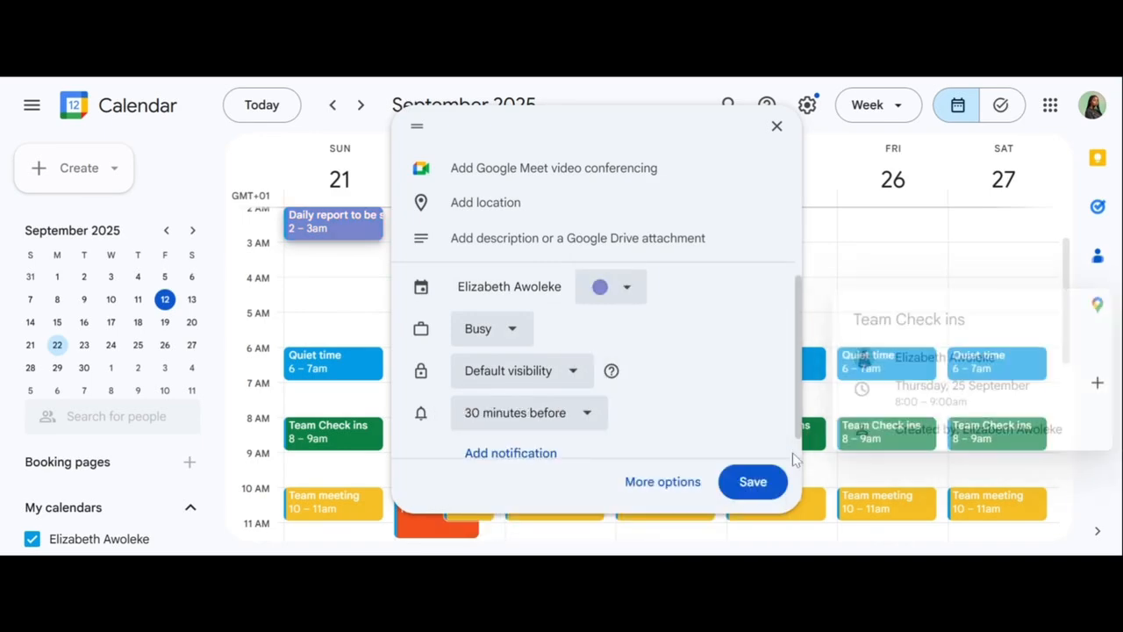
click(768, 493)
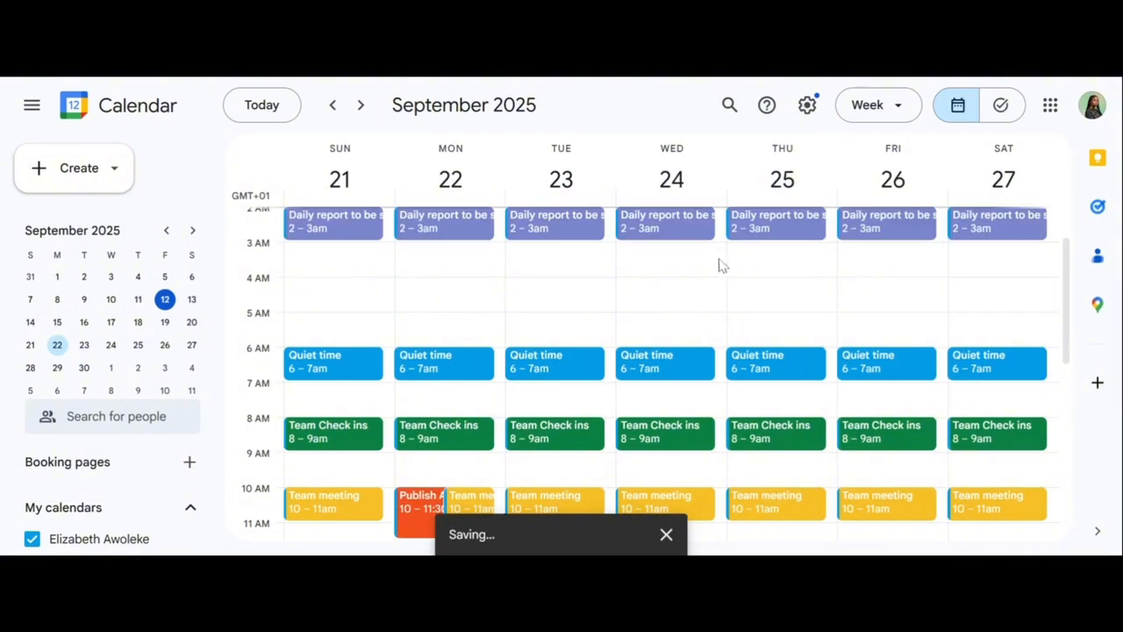
Examine the week of 21 to 27 September for the repeated daily report and the other colour-coded events
scroll(715, 273, up, 1)
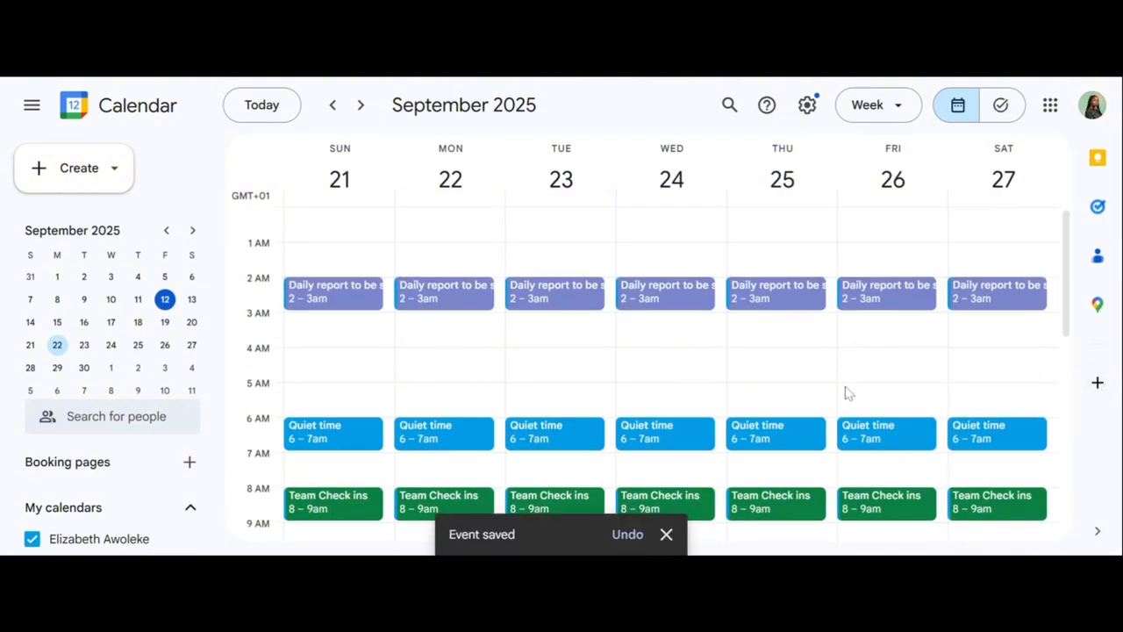
scroll(848, 336, down, 2)
scroll(845, 334, down, 2)
scroll(842, 333, up, 3)
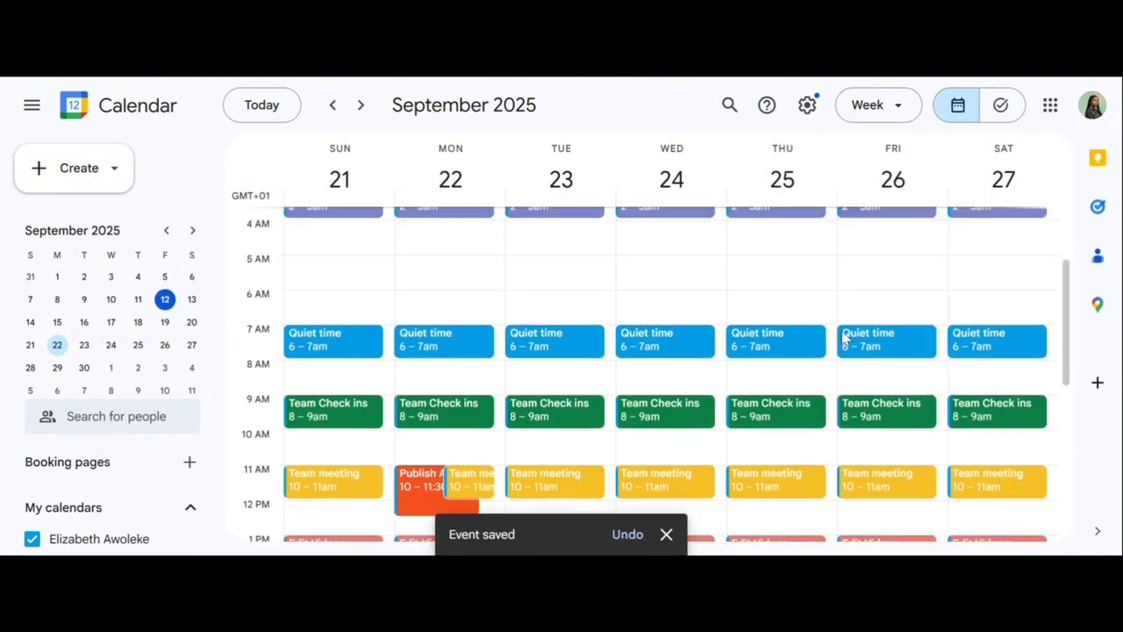
scroll(845, 337, down, 1)
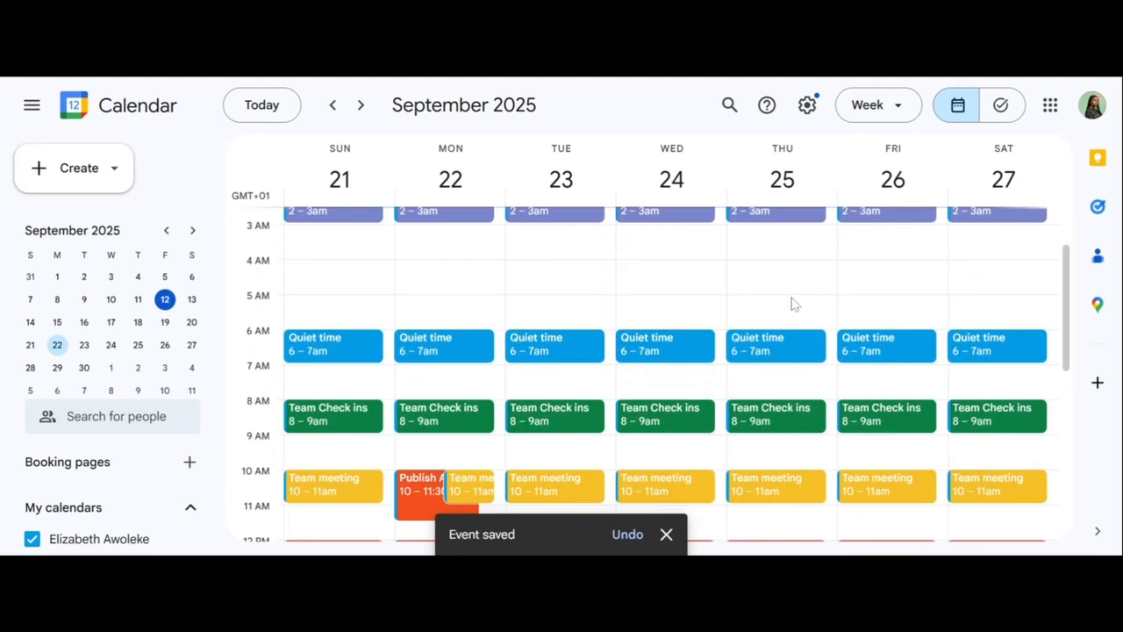
scroll(793, 330, down, 3)
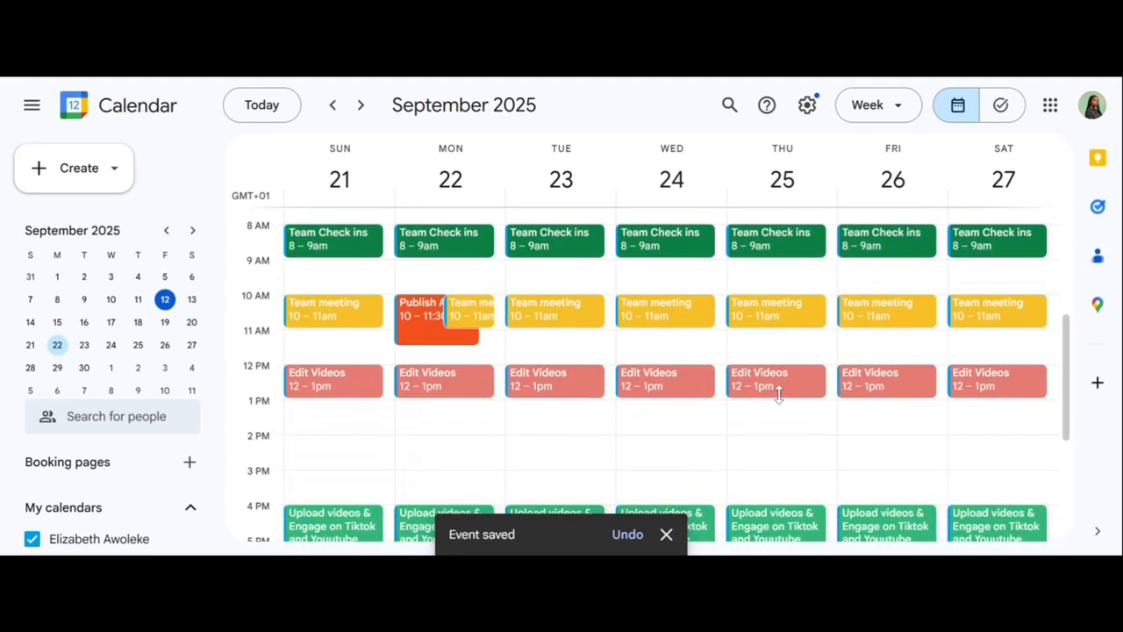
scroll(778, 394, up, 3)
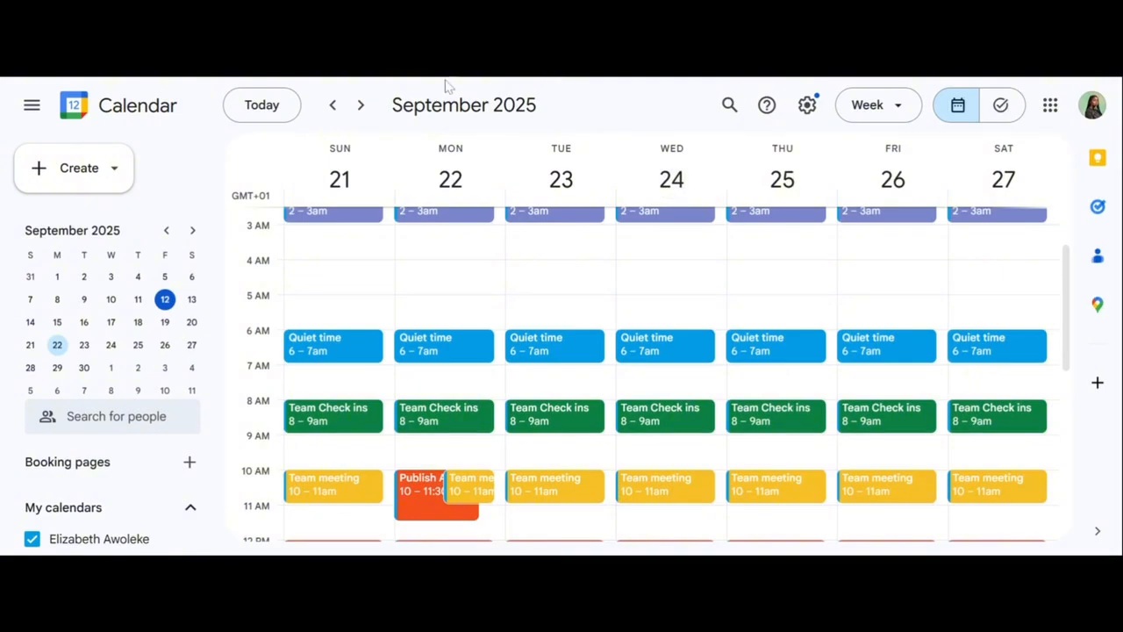
scroll(494, 318, up, 2)
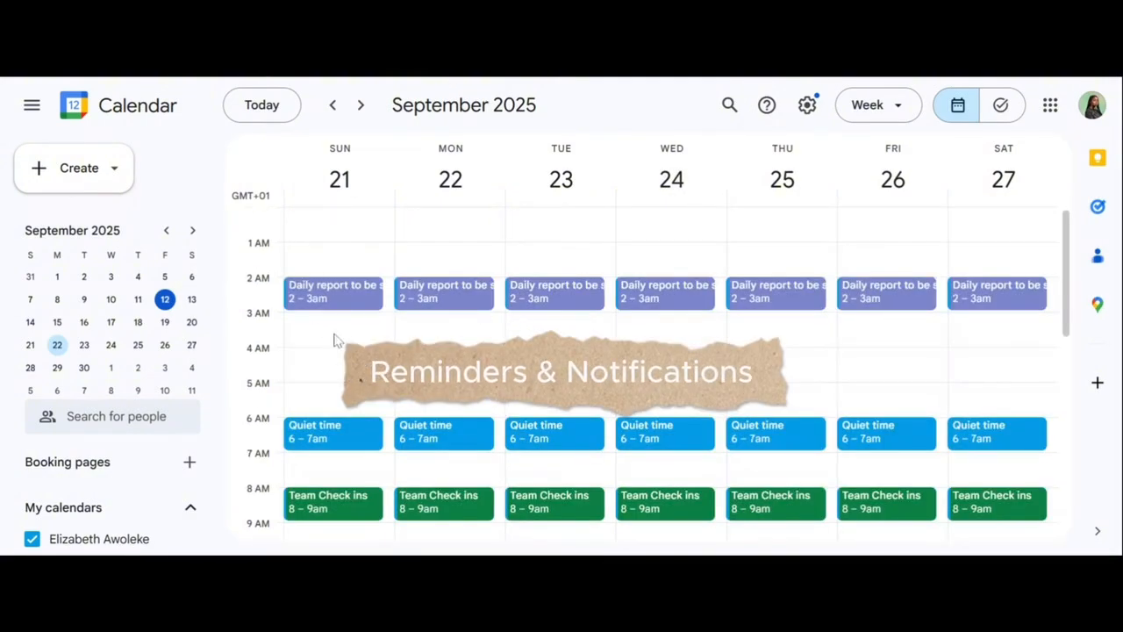
Open Sunday's "Daily report to be sent" event for full editing and add a second notification of 10 minutes
click(338, 296)
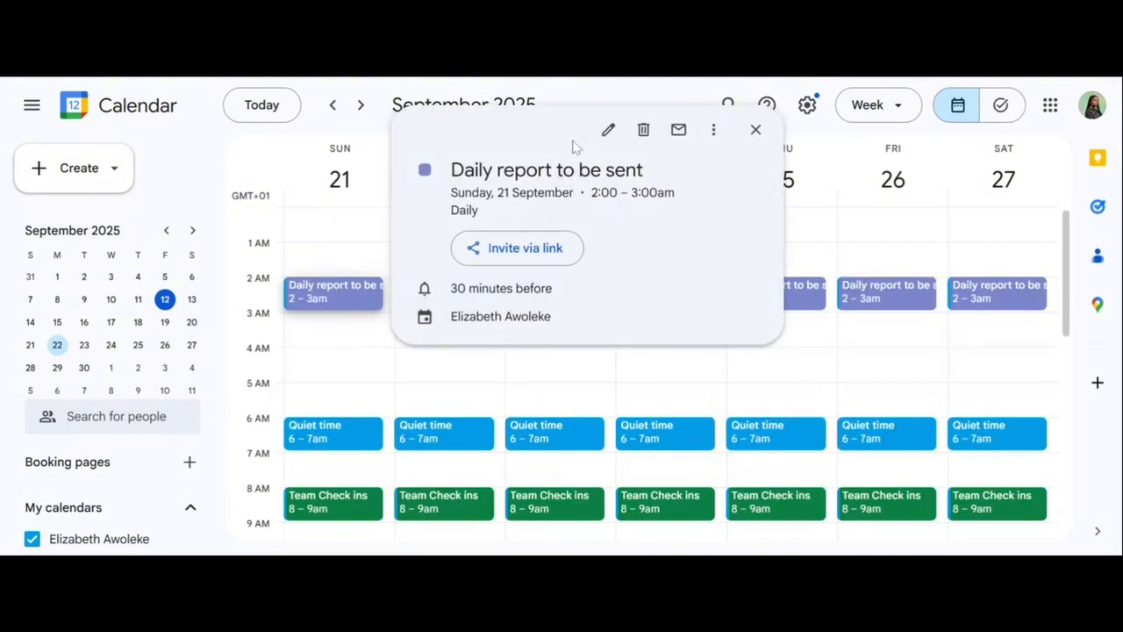
click(608, 131)
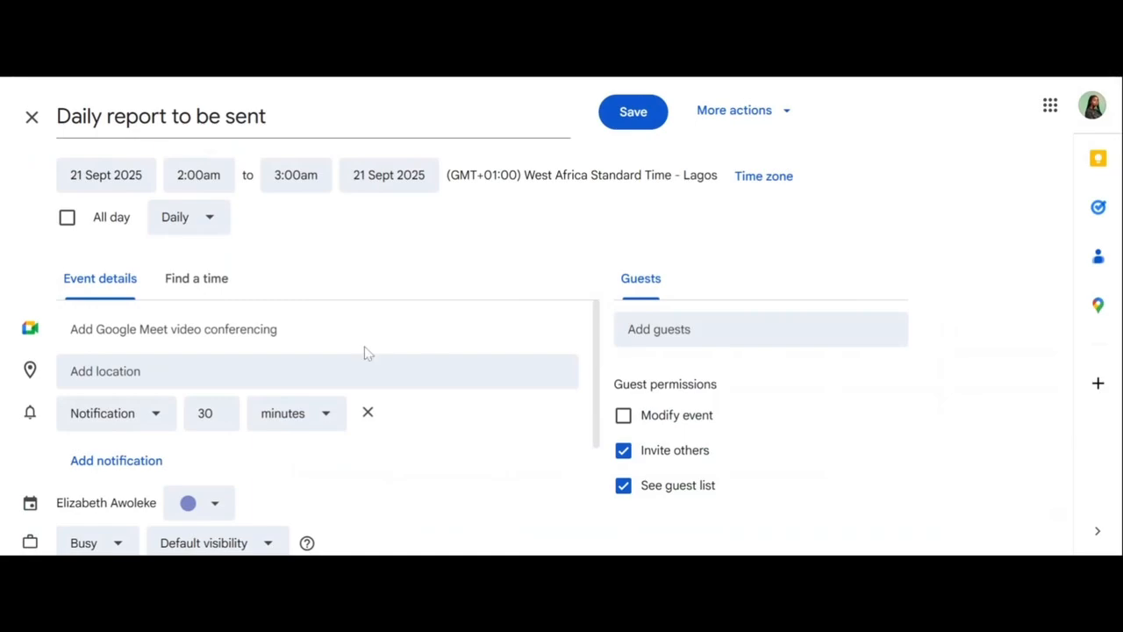
scroll(364, 346, down, 1)
scroll(359, 359, down, 1)
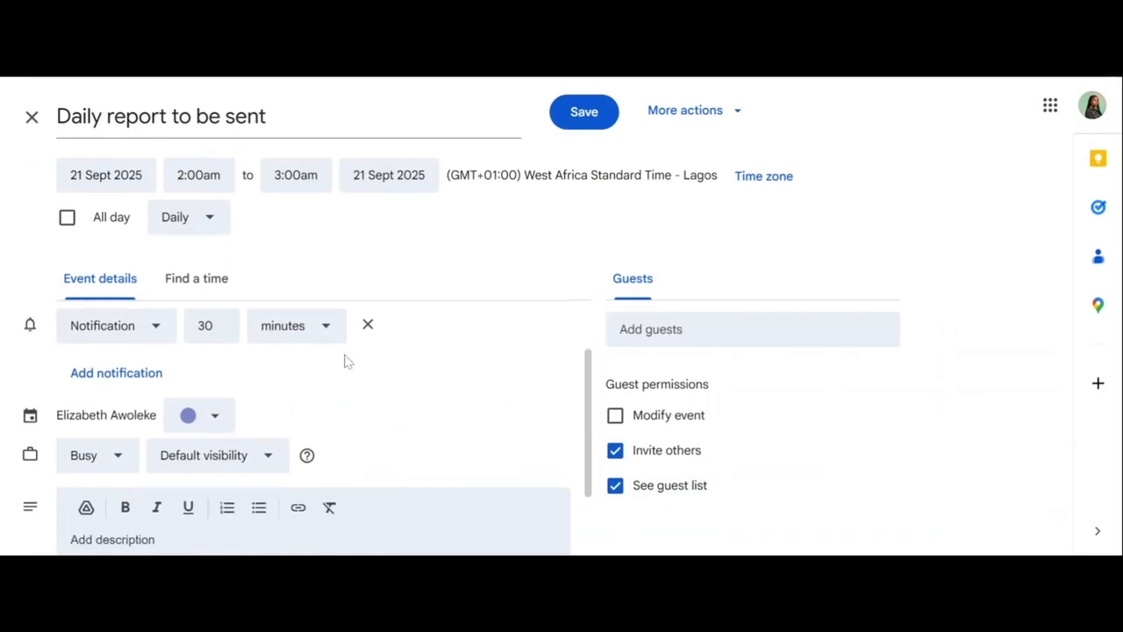
click(132, 373)
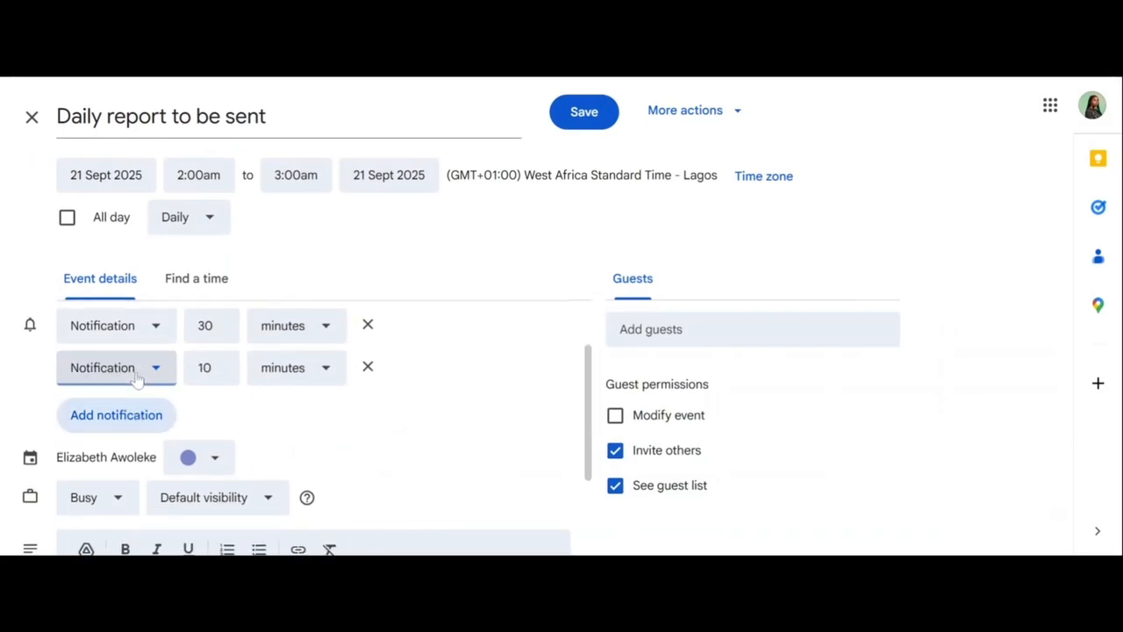
Change the daily report's first reminder to an email sent 40 minutes before, keeping the second as a notification
click(158, 326)
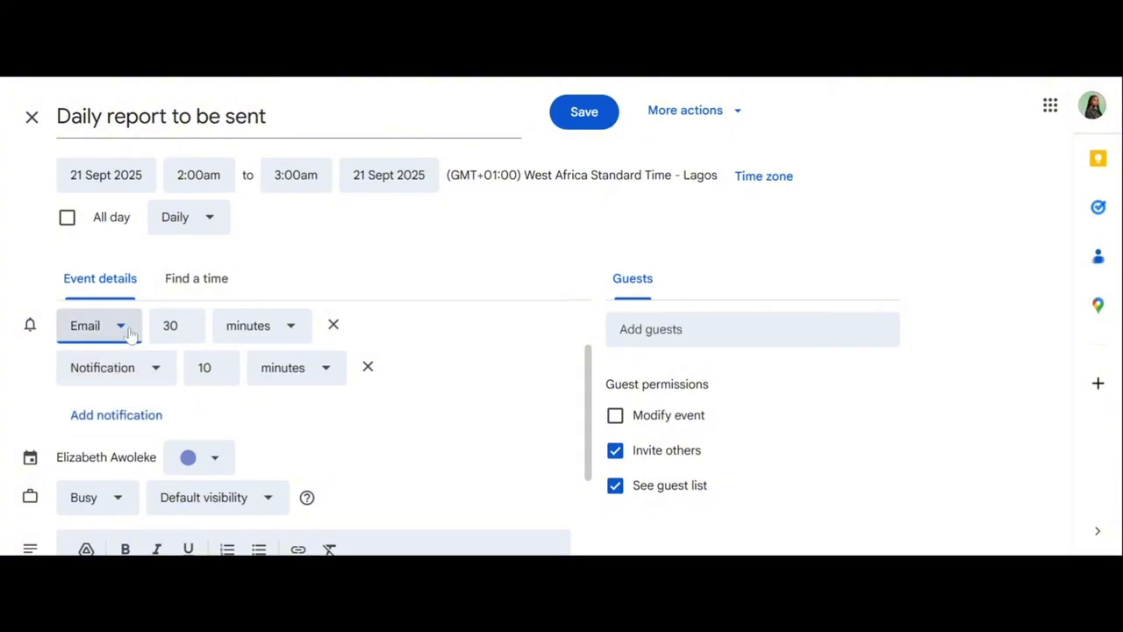
click(138, 379)
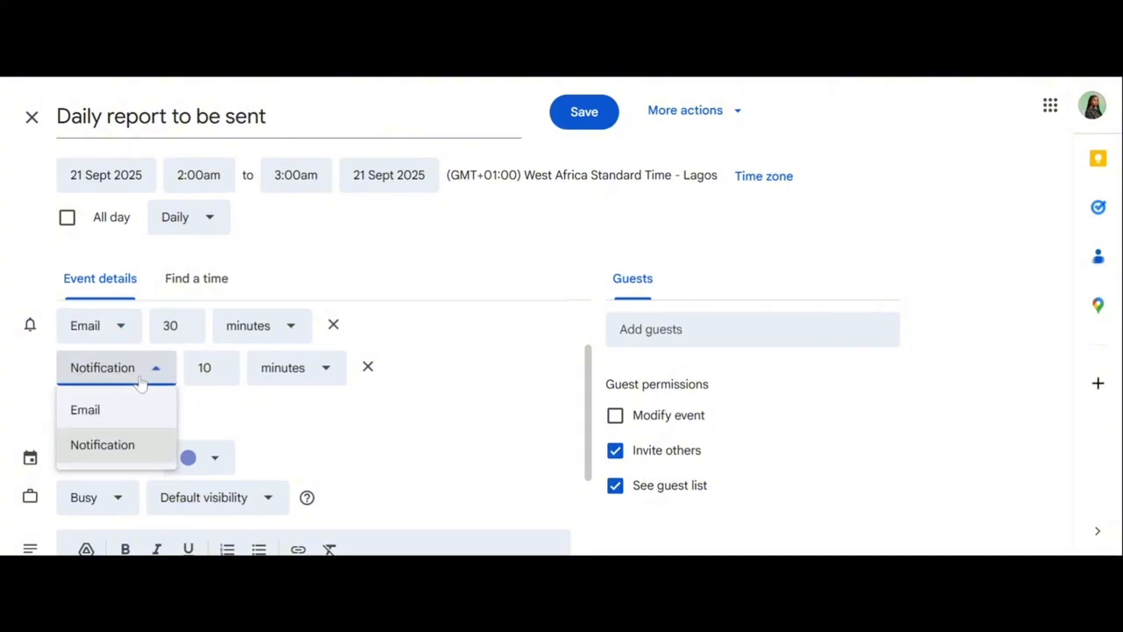
click(185, 331)
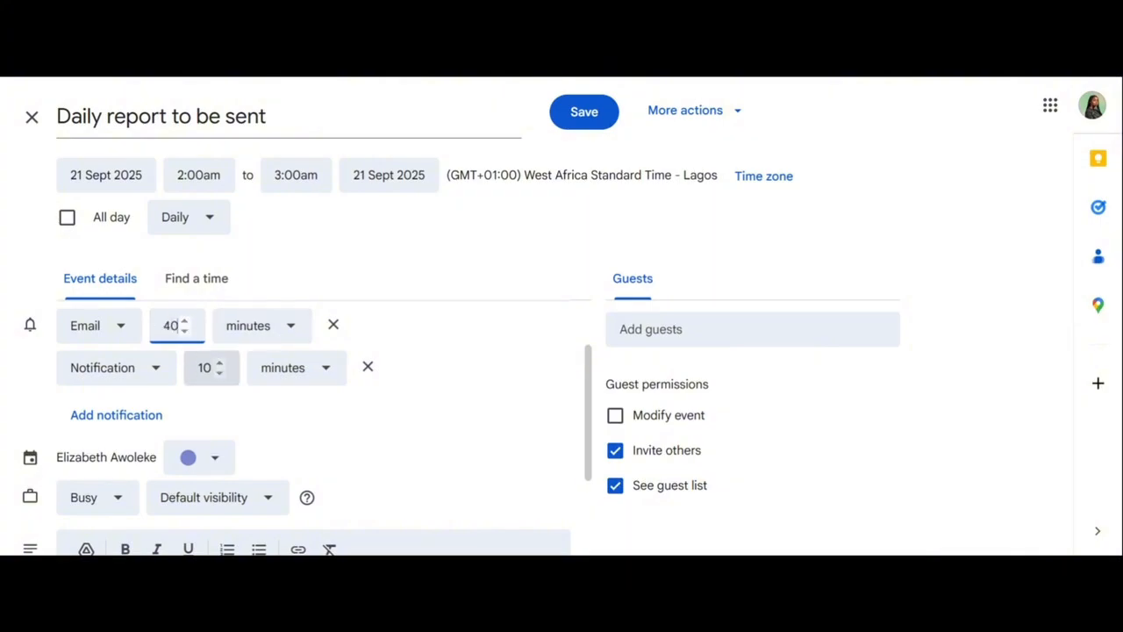
Save the daily report's changed reminders and apply them to this and following events
click(209, 368)
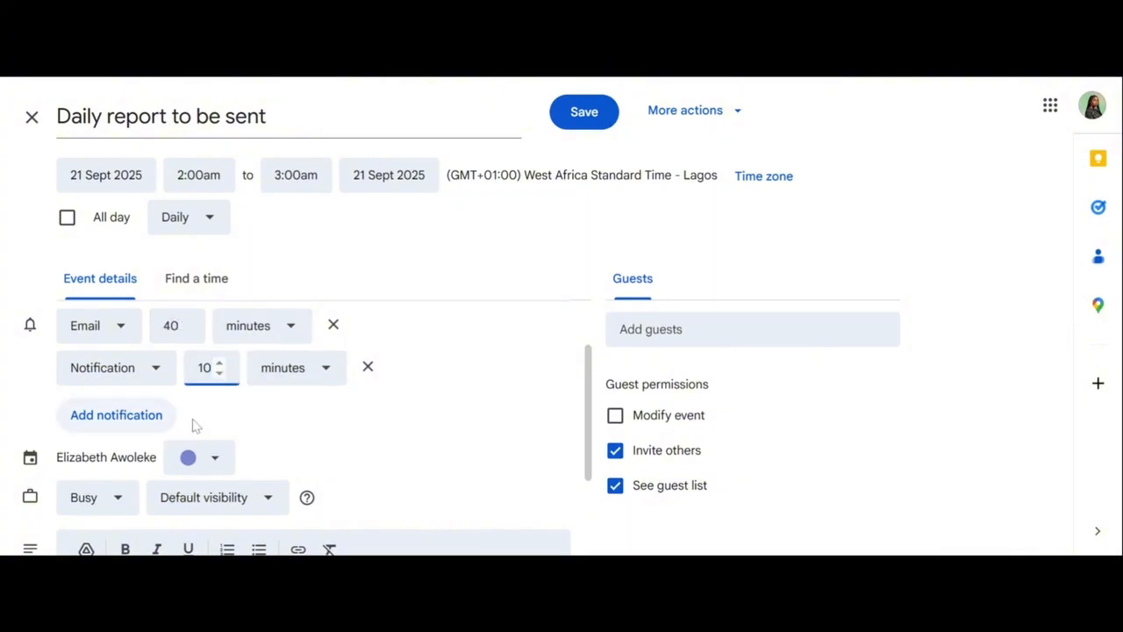
click(271, 419)
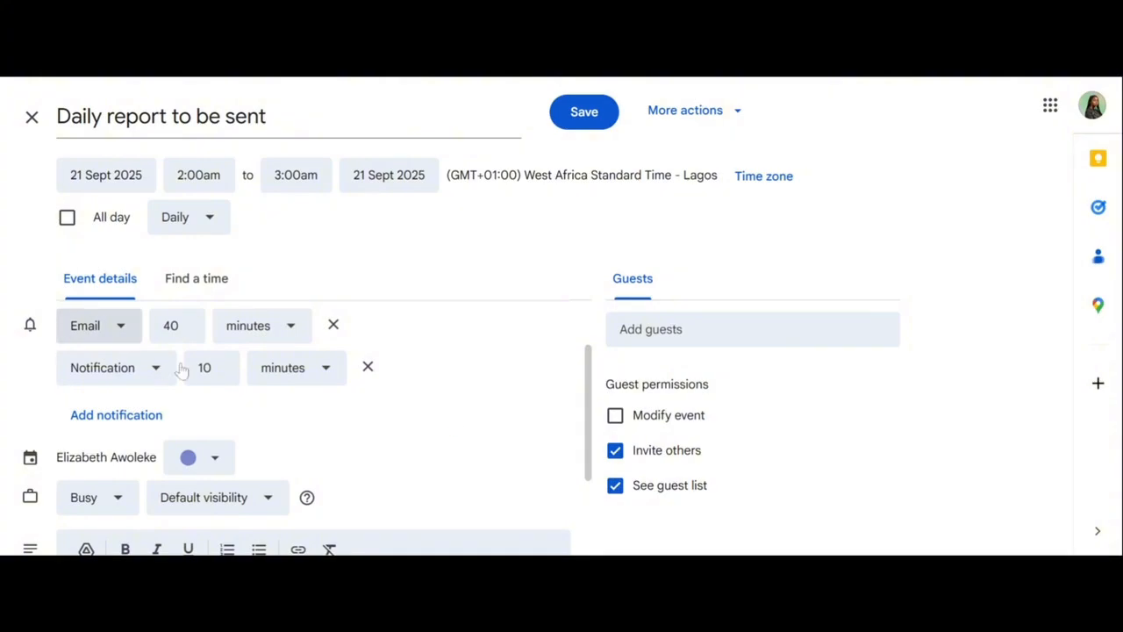
scroll(498, 443, down, 2)
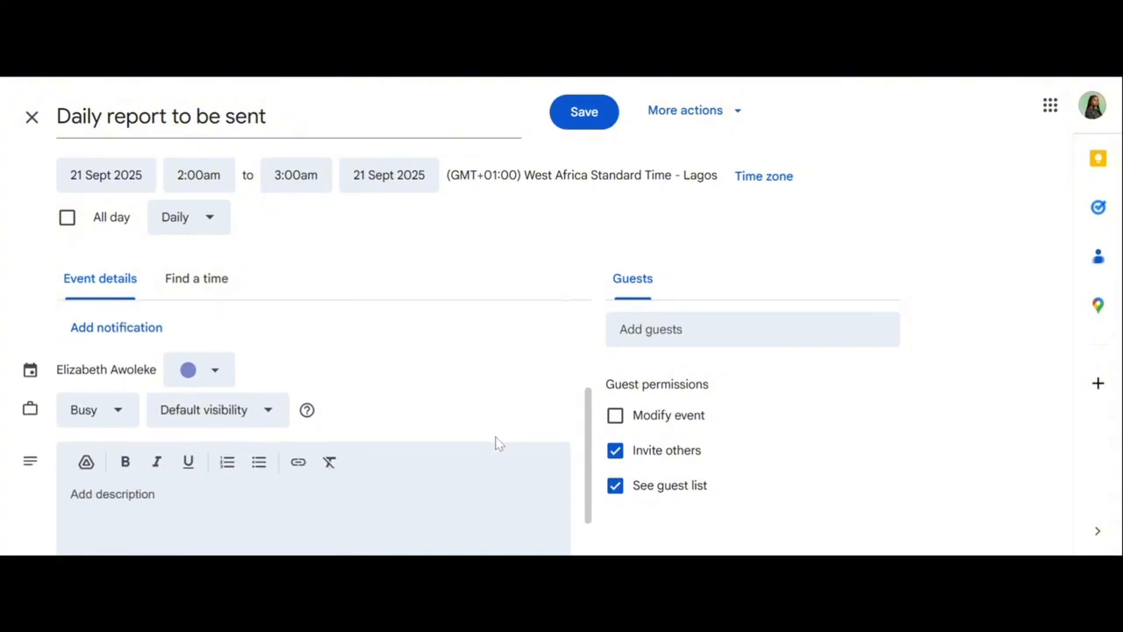
click(591, 114)
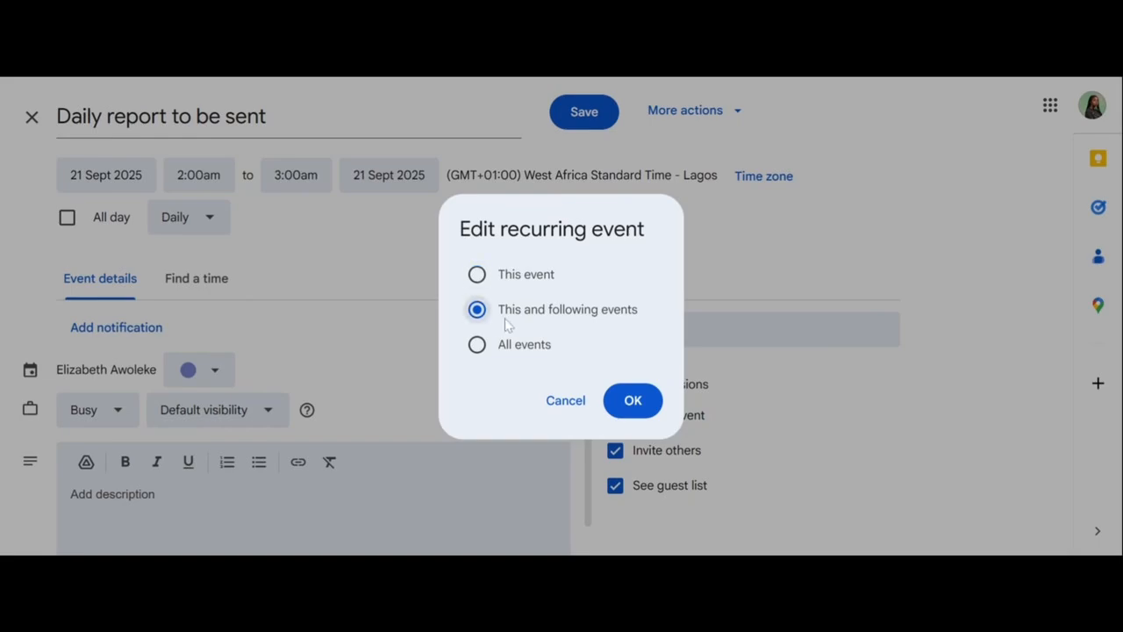
click(645, 409)
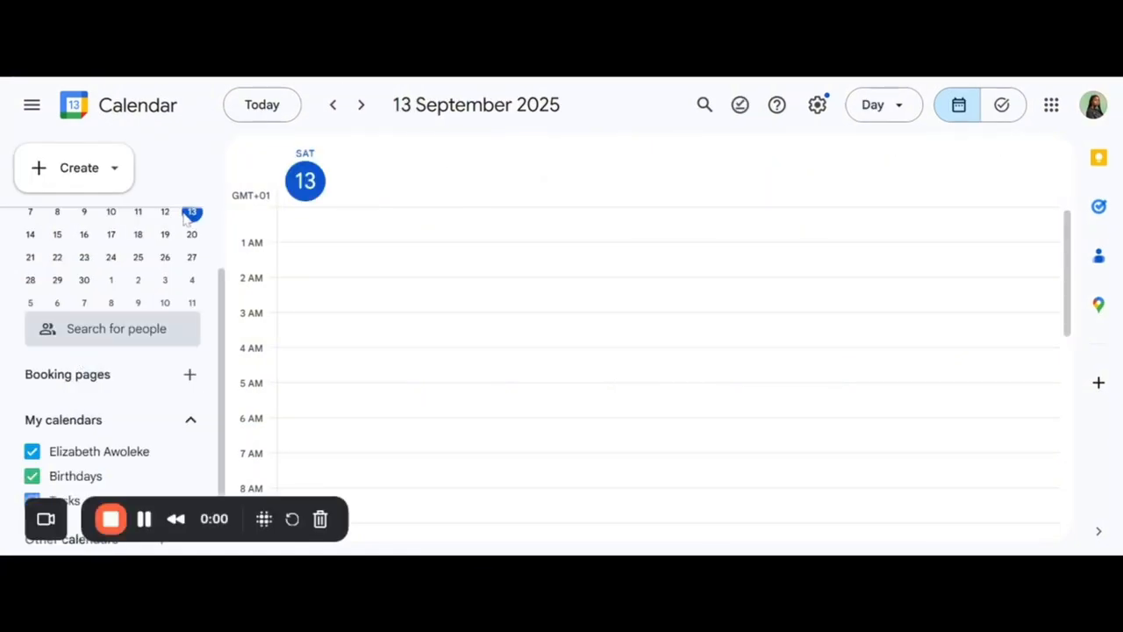
Open the settings and sharing page of the personal calendar and go to its sharing and access permission sections
scroll(146, 404, down, 2)
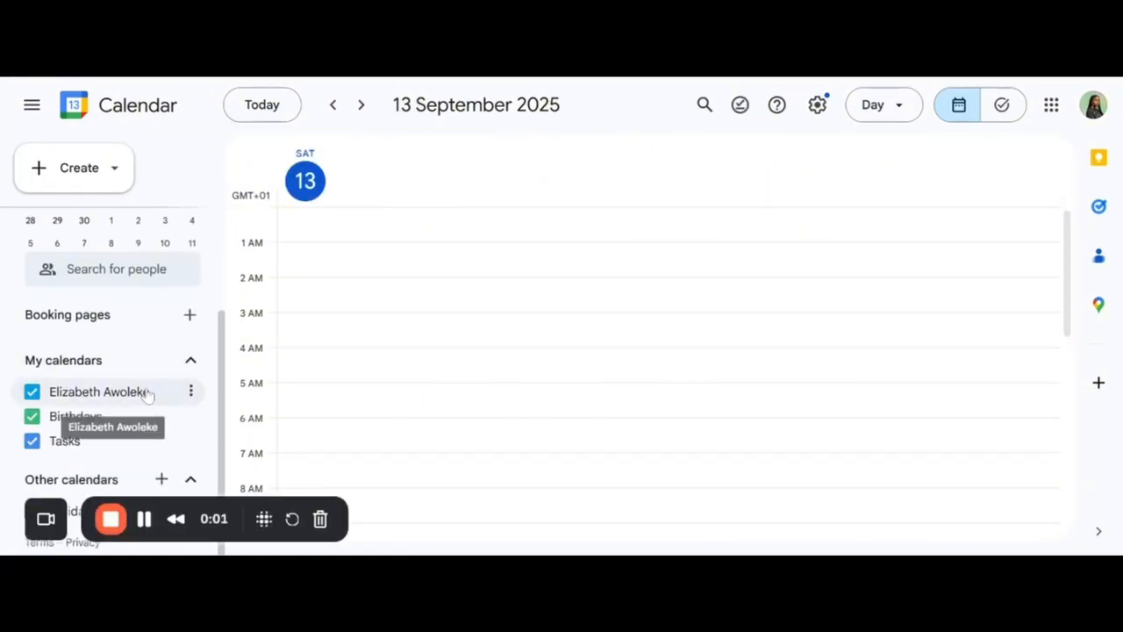
scroll(106, 441, up, 1)
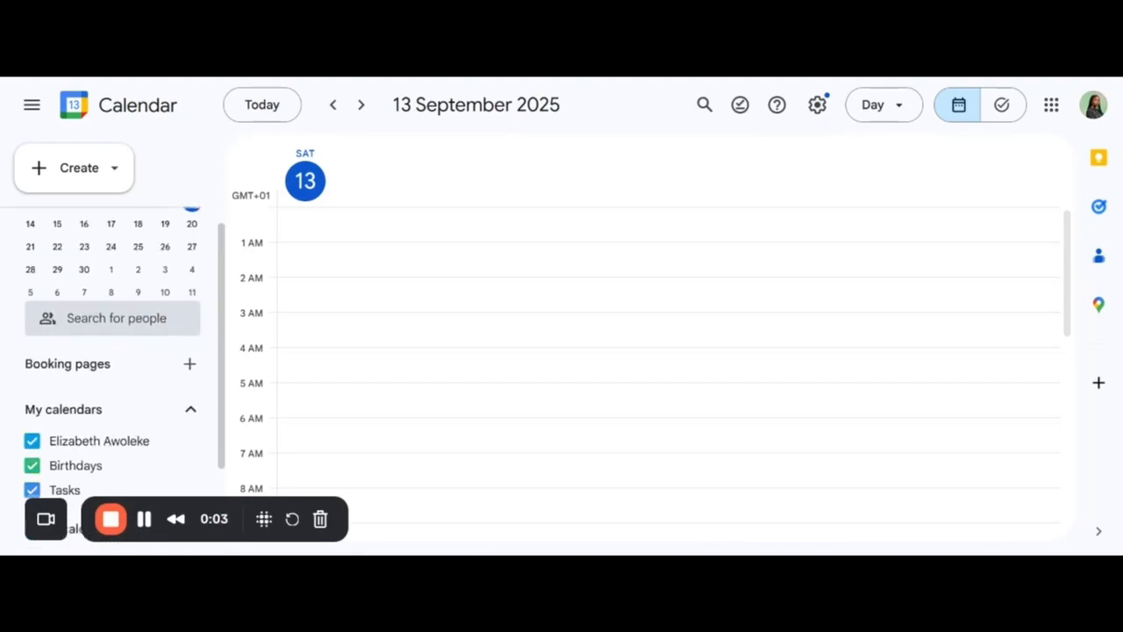
scroll(117, 390, down, 1)
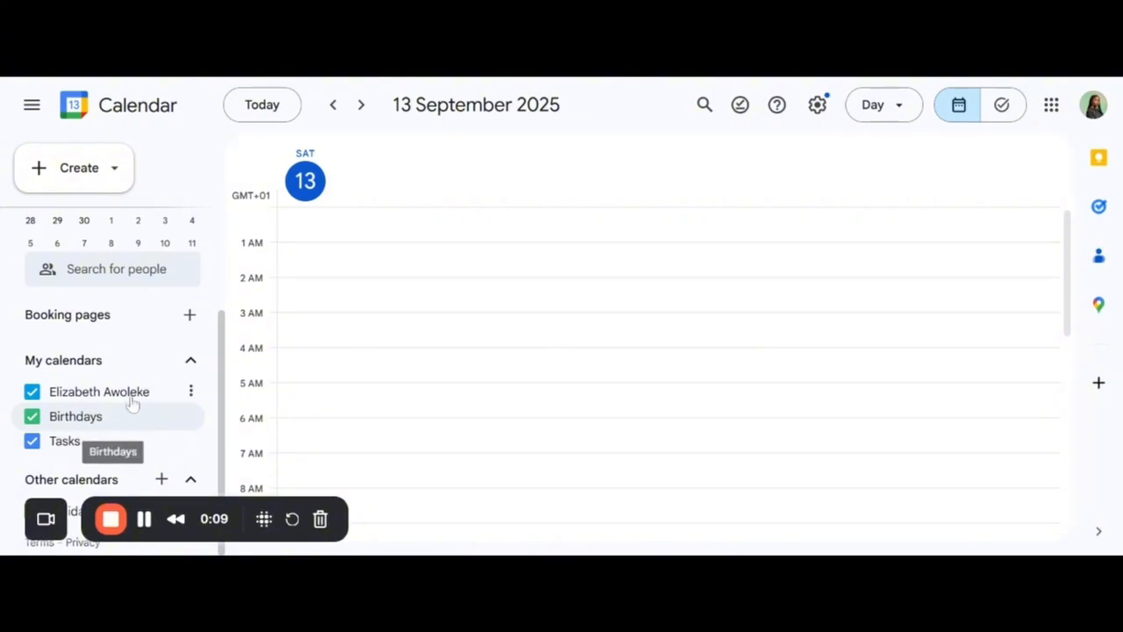
click(192, 393)
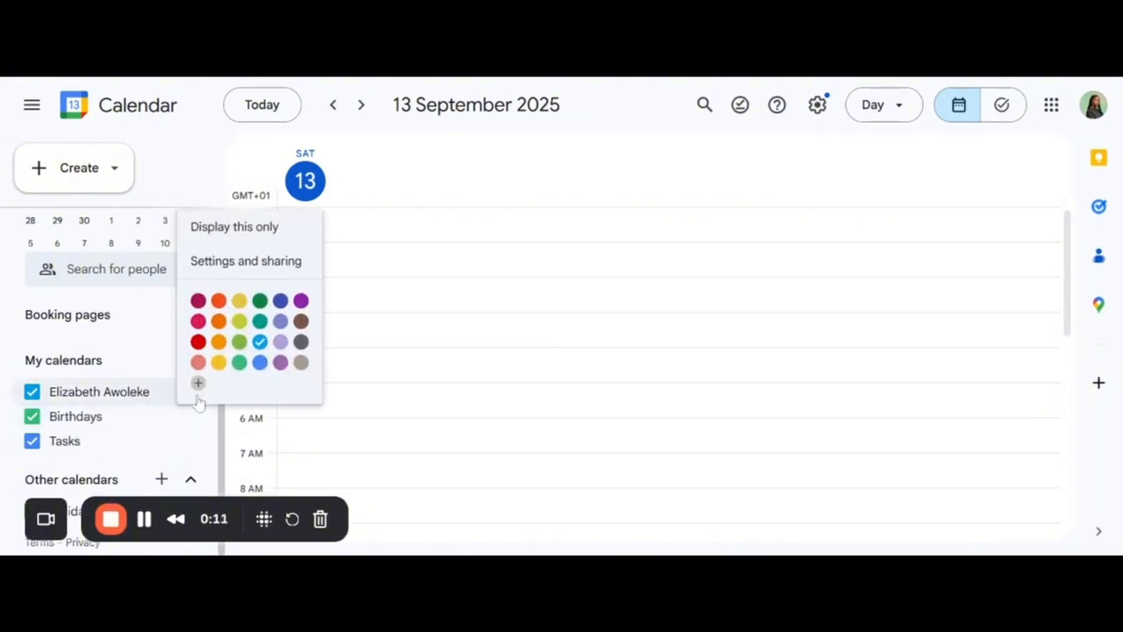
click(262, 259)
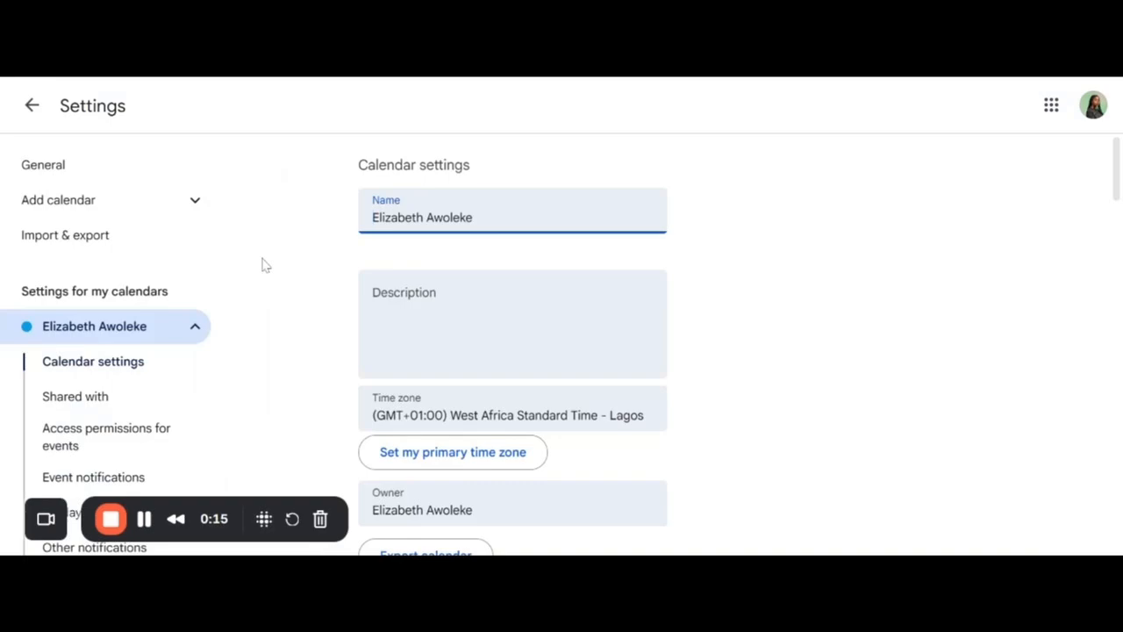
scroll(619, 261, down, 3)
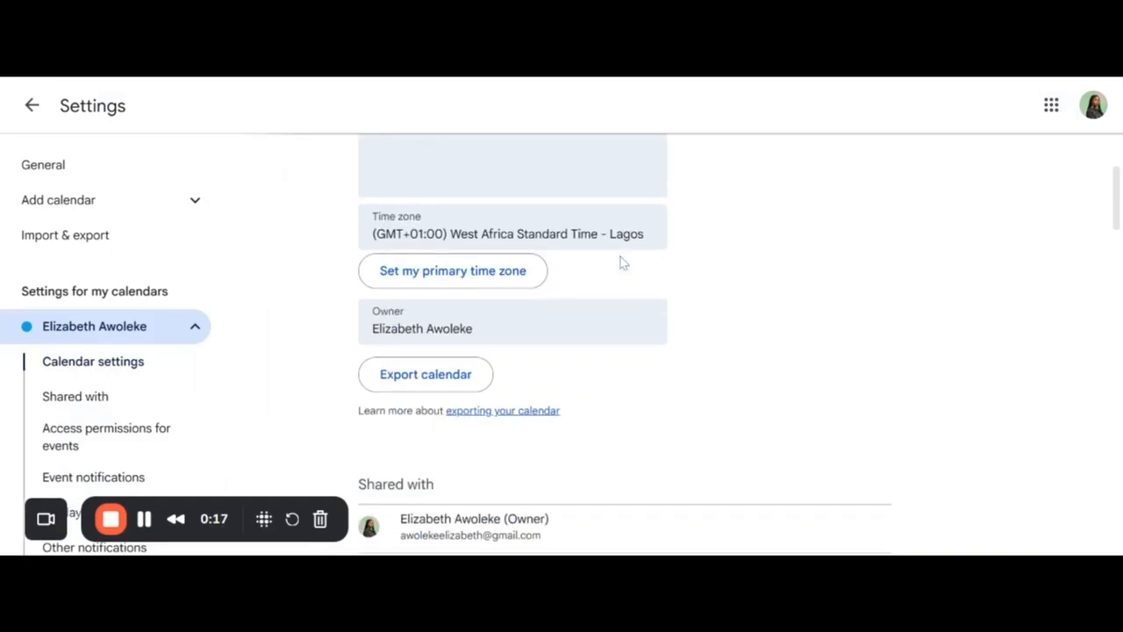
scroll(501, 333, down, 1)
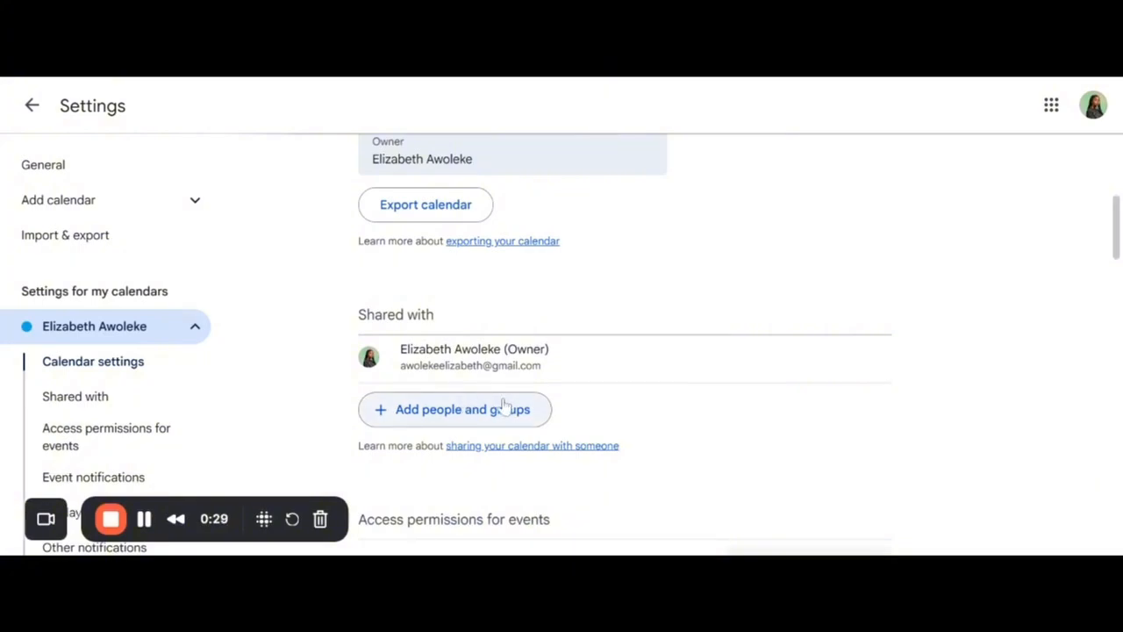
scroll(499, 404, down, 1)
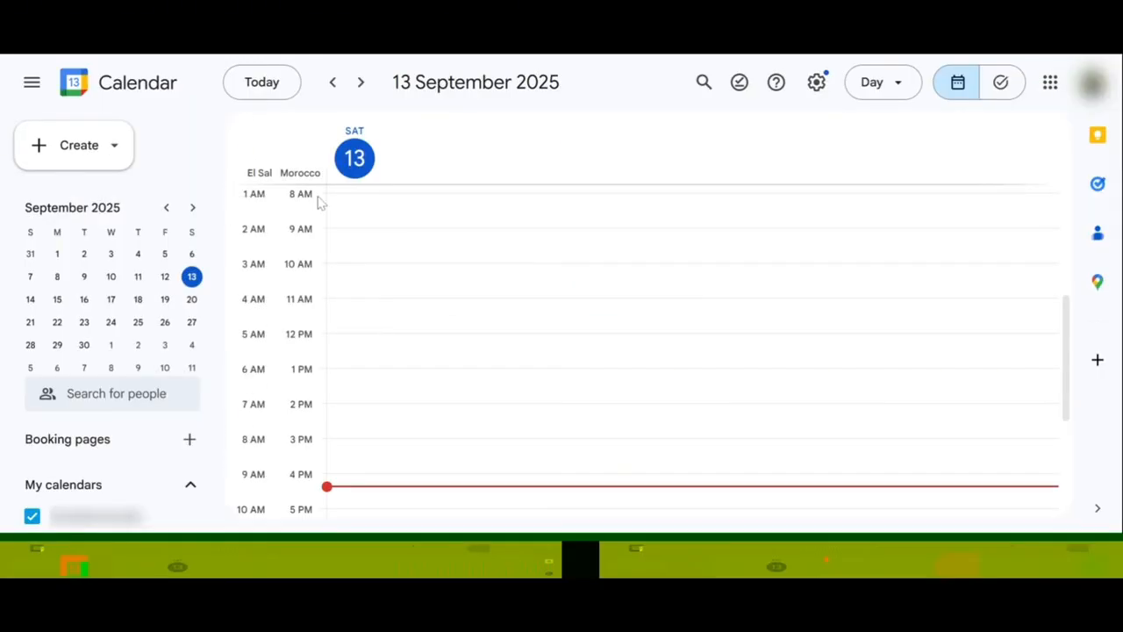
Open the general time zone settings and switch the secondary time zone display off and back on
drag(305, 310, 258, 377)
click(382, 271)
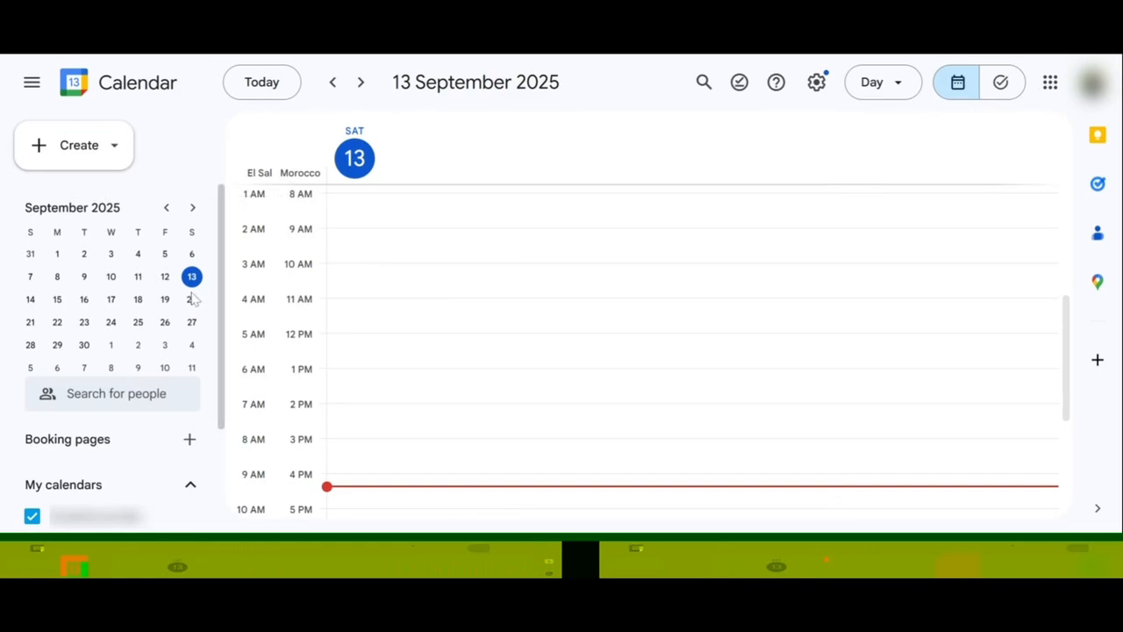
click(815, 82)
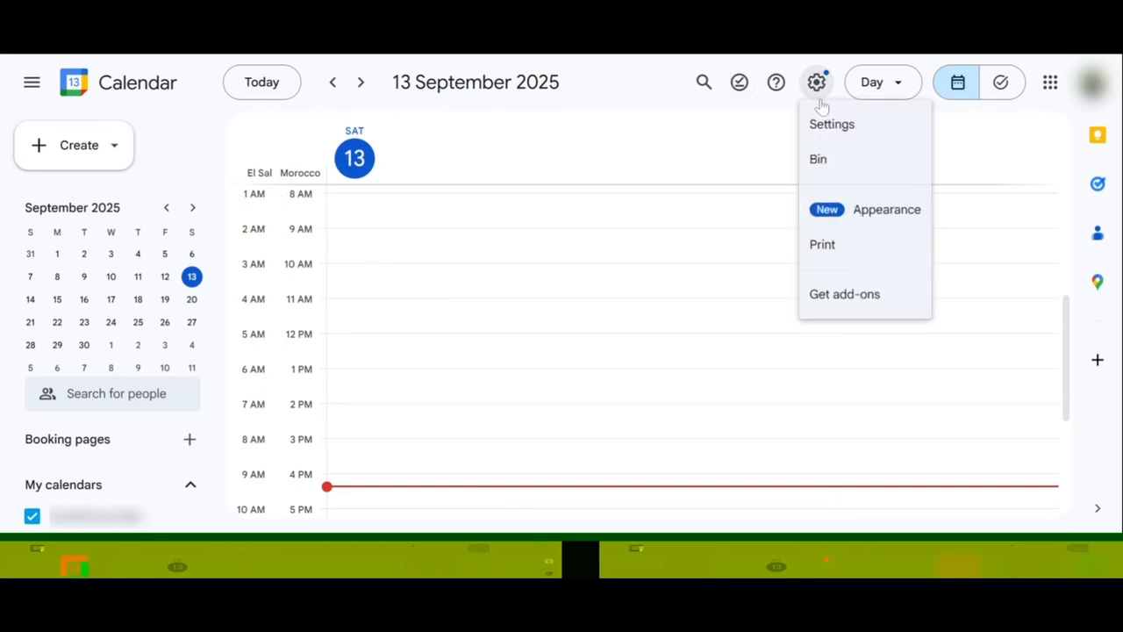
click(829, 127)
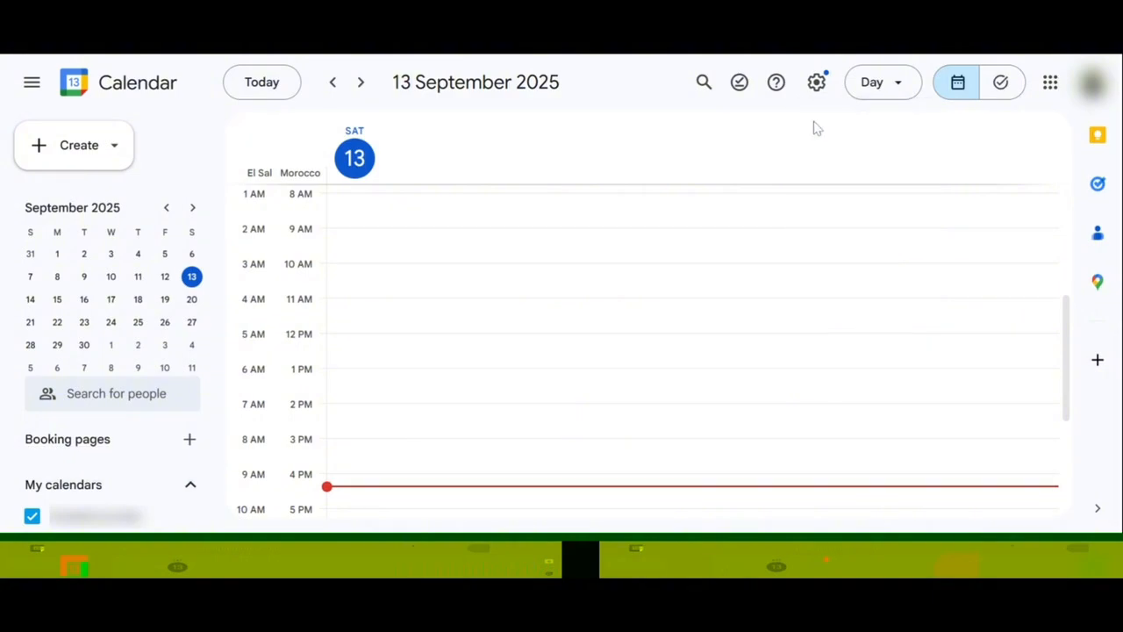
scroll(501, 431, down, 2)
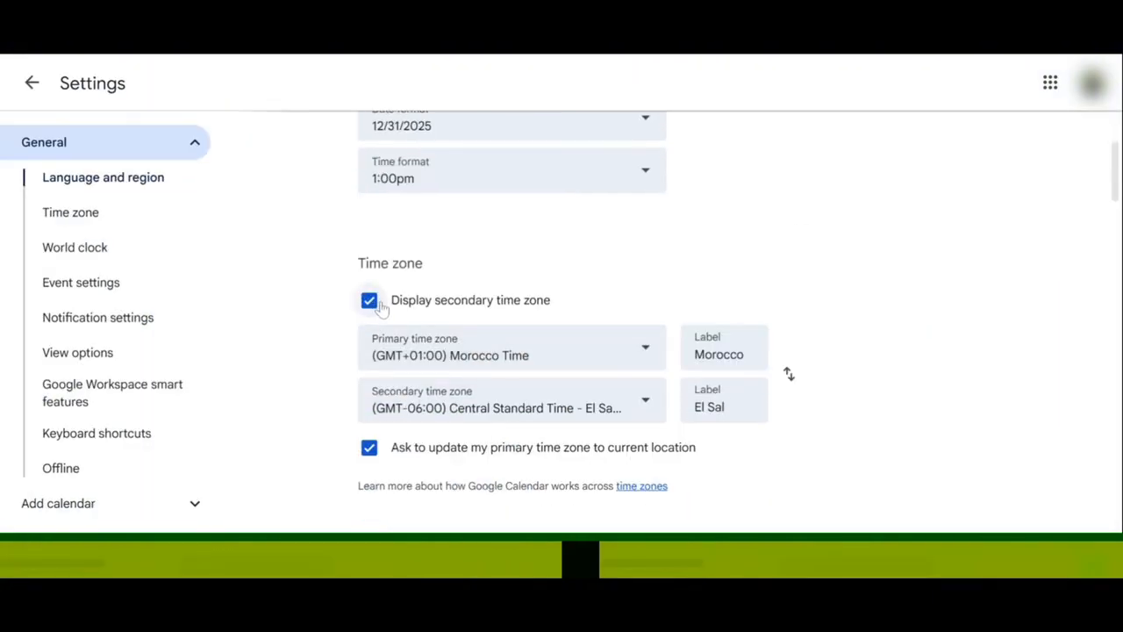
click(380, 305)
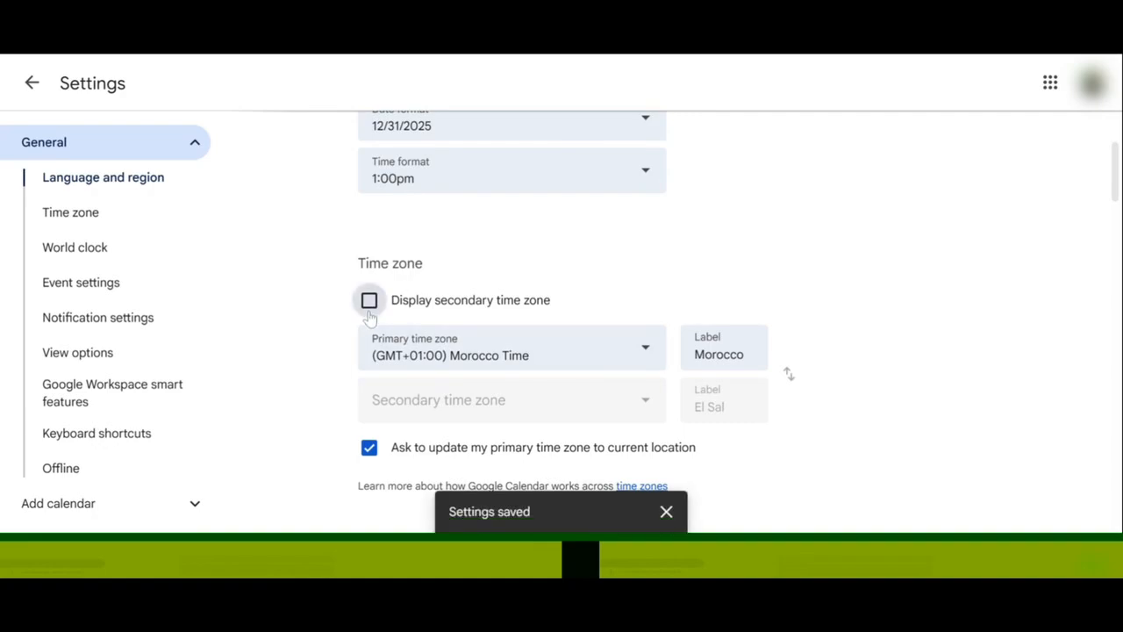
click(370, 313)
Set the secondary time zone to (GMT-07:00) Pacific Time - Los Angeles
scroll(579, 325, down, 2)
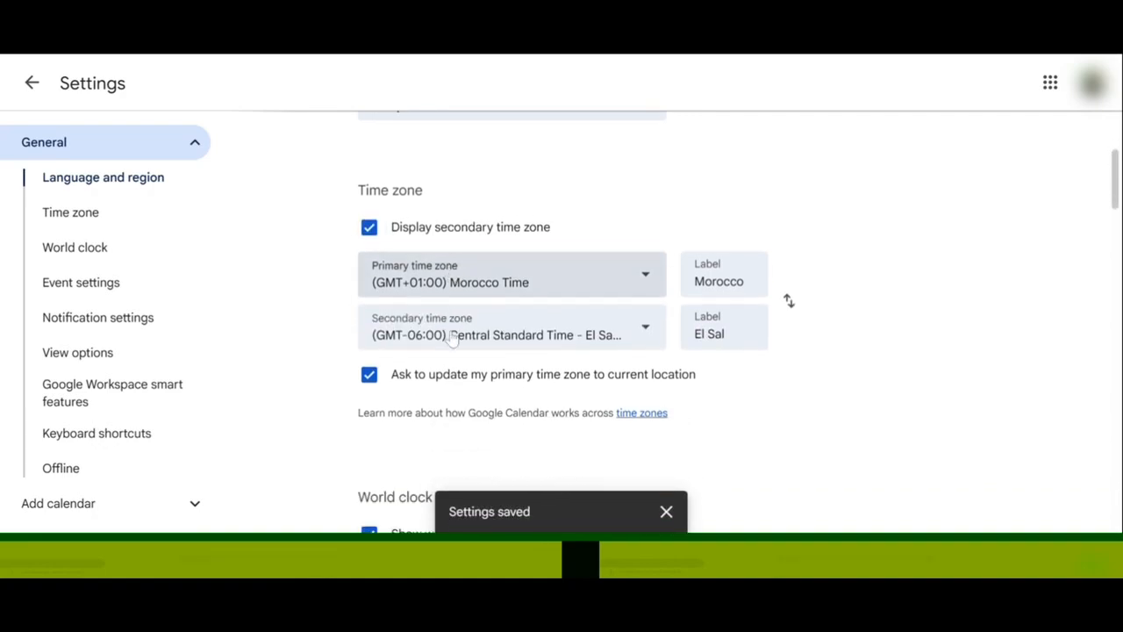
click(589, 319)
scroll(617, 230, up, 3)
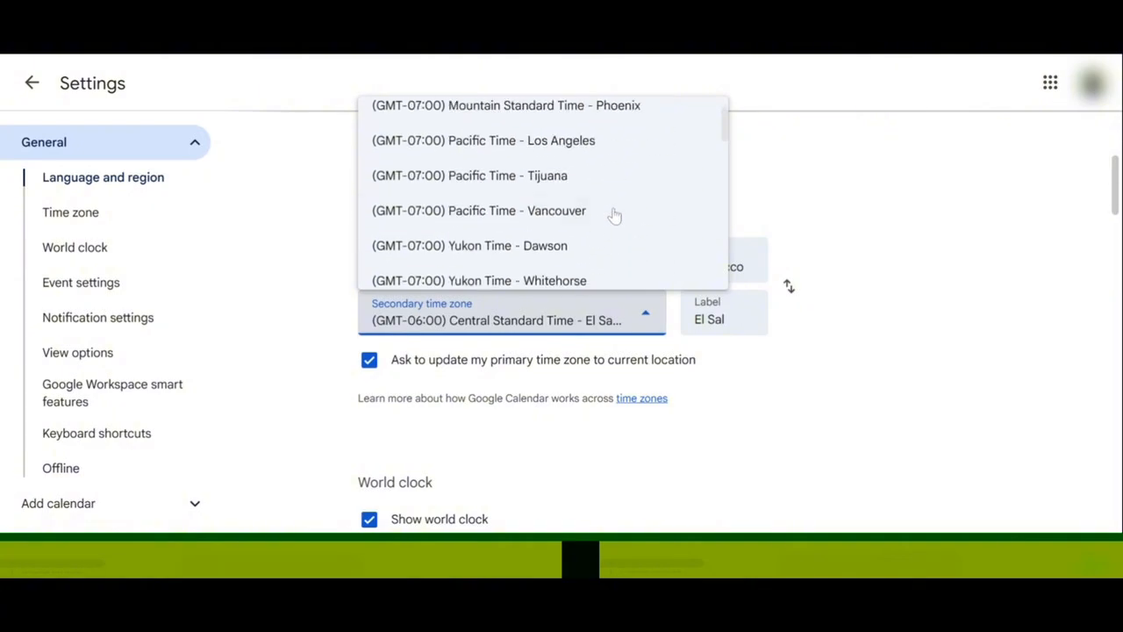
scroll(614, 213, up, 3)
scroll(609, 213, down, 1)
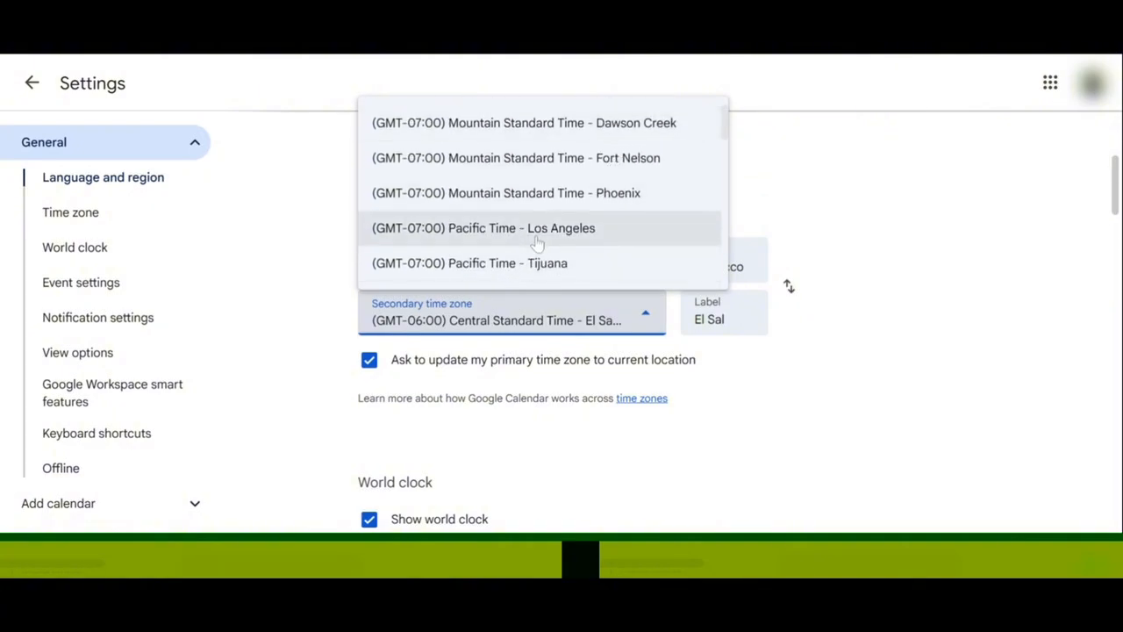
click(538, 228)
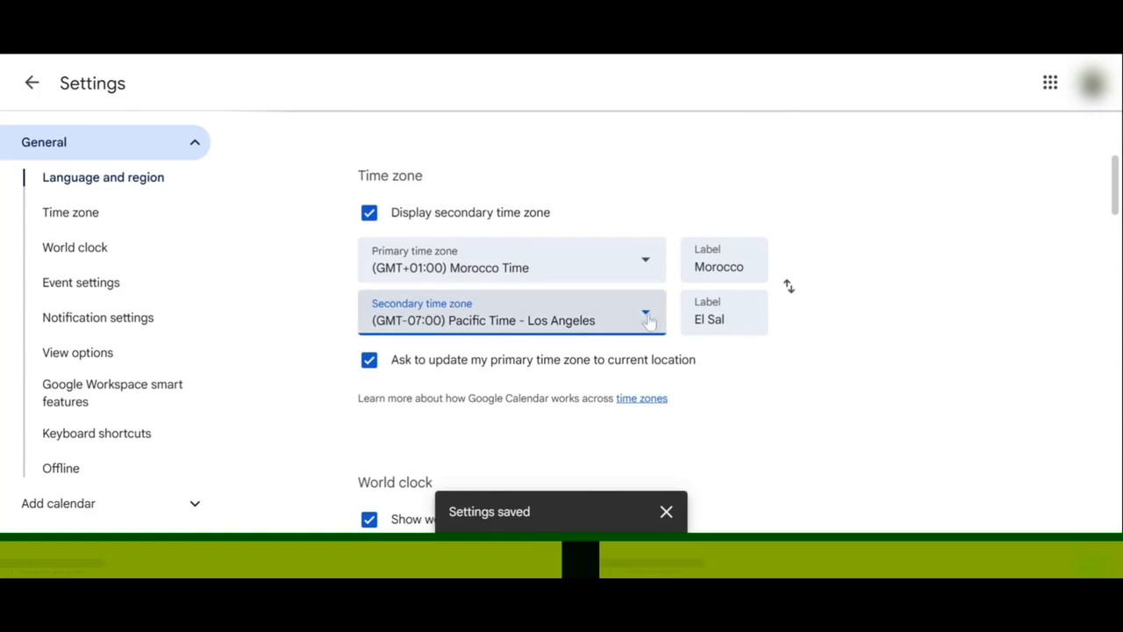
Replace the secondary time zone's label with text beginning "Lo"
click(701, 319)
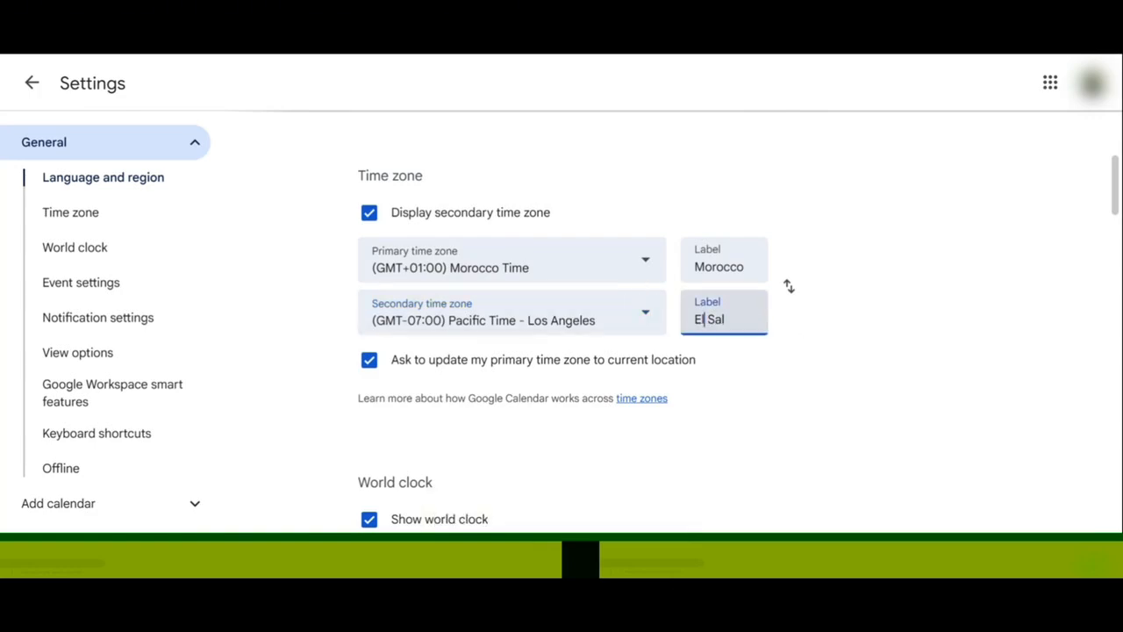
drag(699, 319, 674, 329)
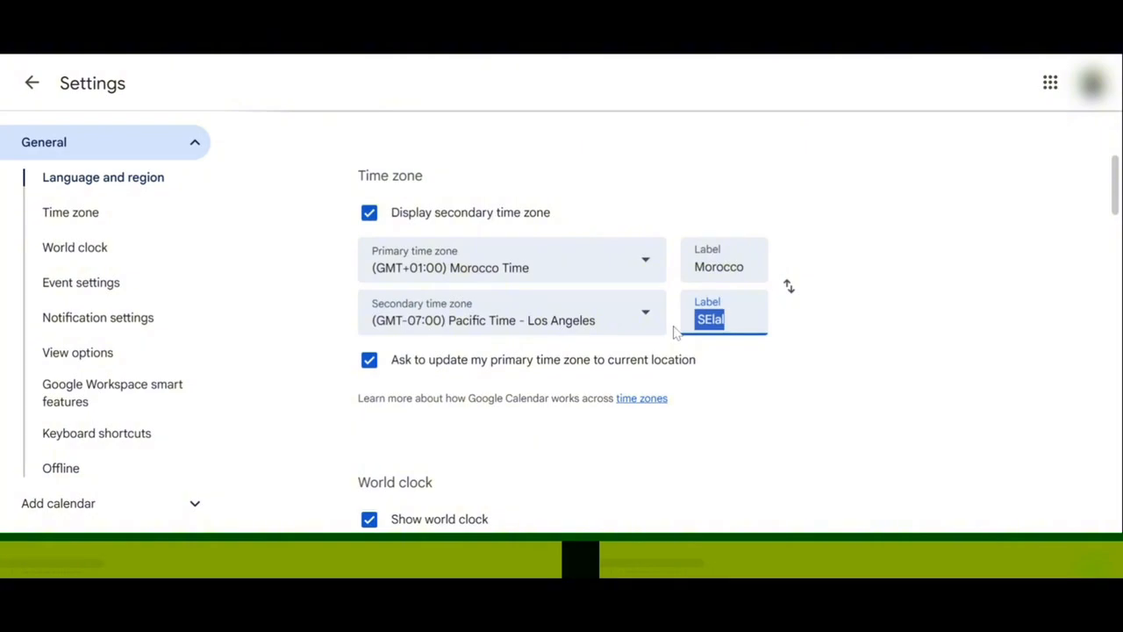
text(Lo)
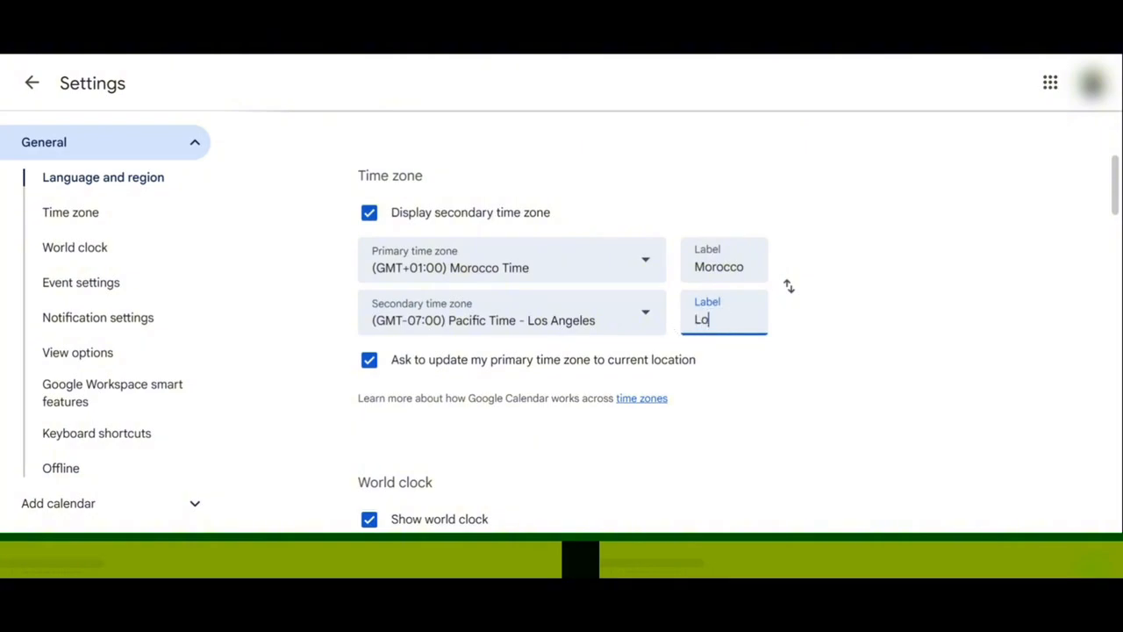